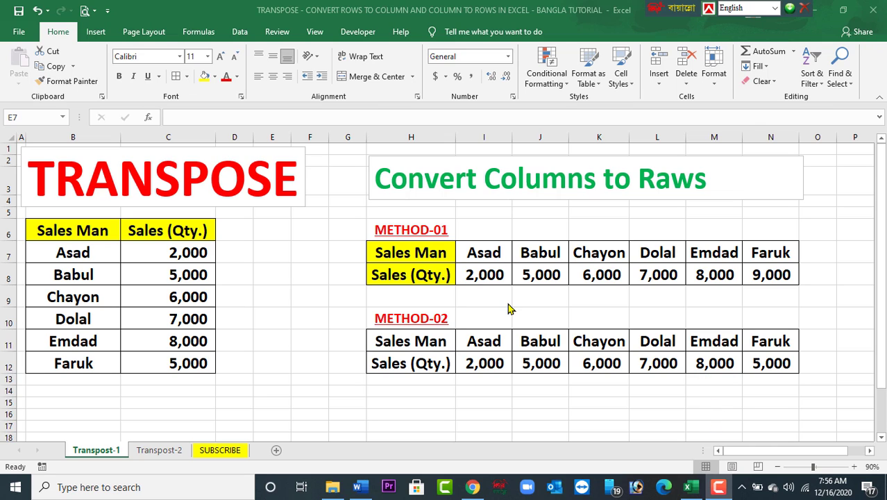
Clear the contents of the METHOD-01 table in H7:N8 and the METHOD-02 table in H11:N12
click(440, 254)
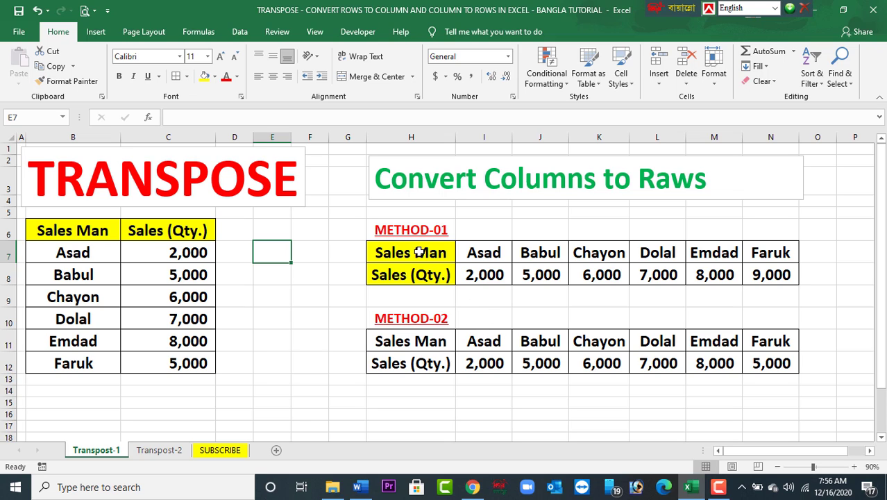
drag(420, 253, 762, 275)
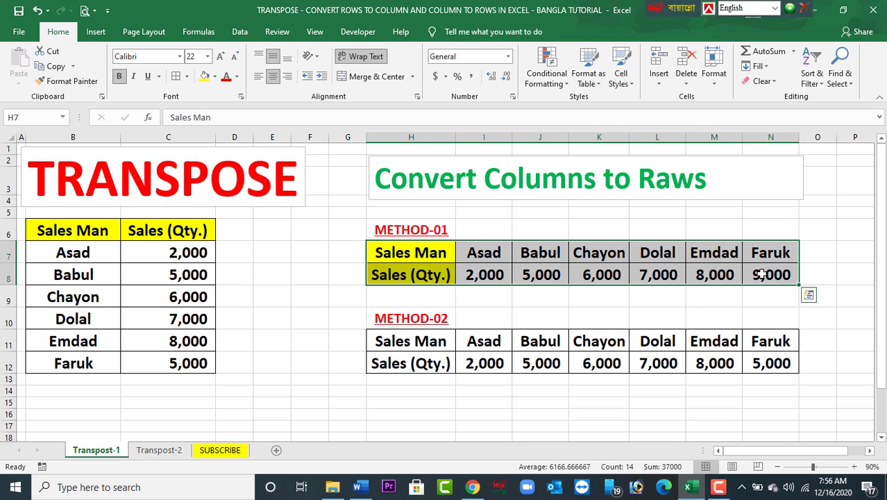
key(Delete)
click(426, 343)
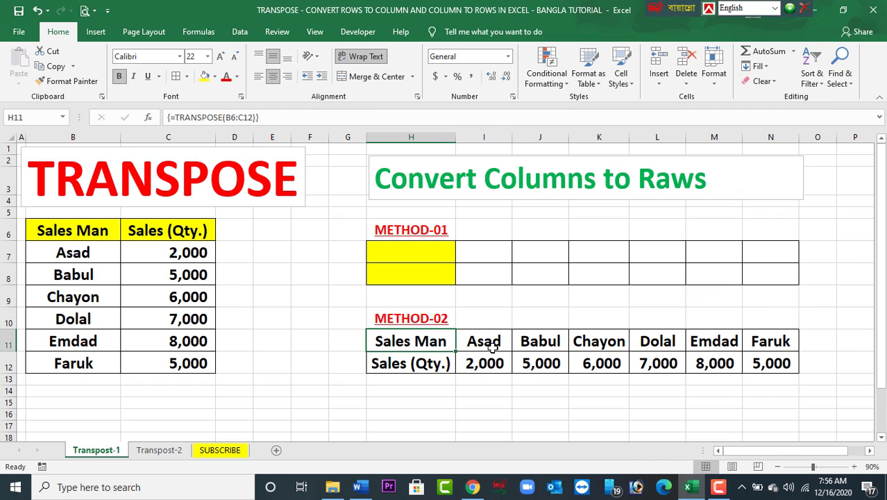
drag(492, 347, 744, 361)
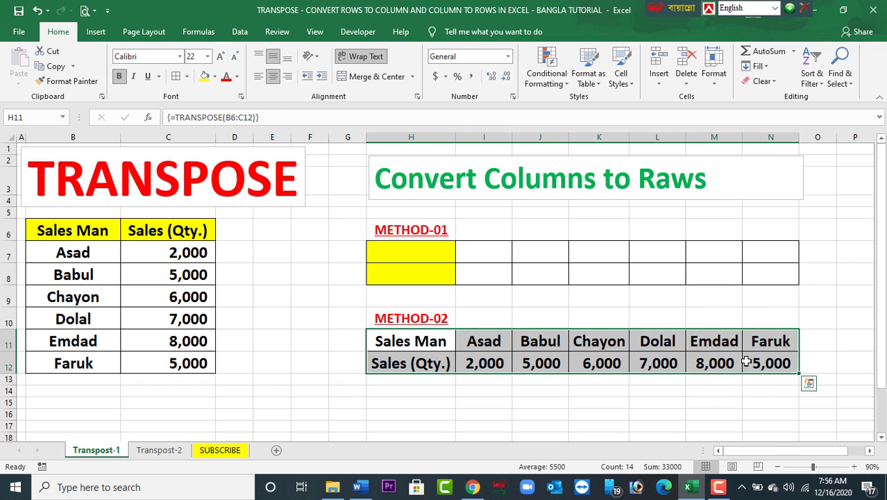
key(Delete)
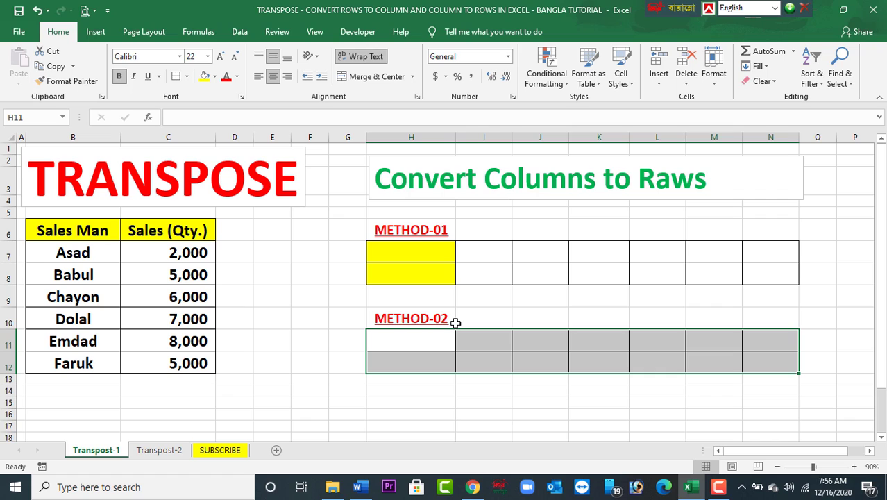
click(298, 356)
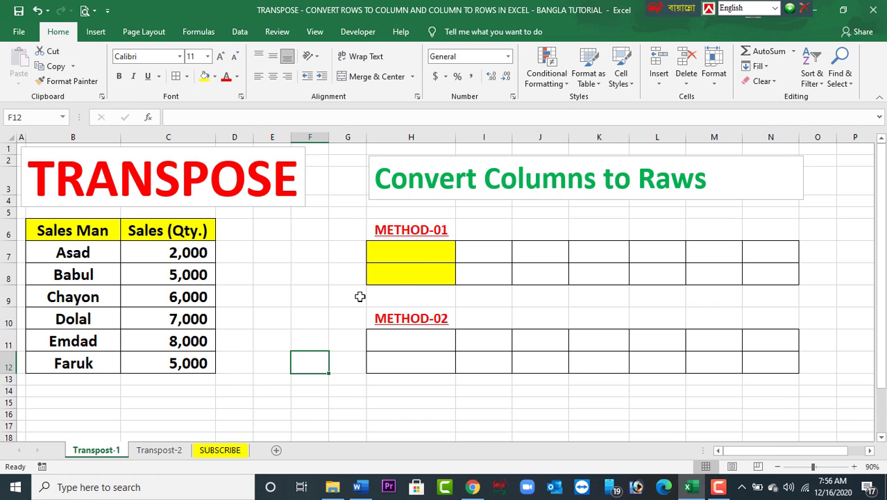
click(431, 250)
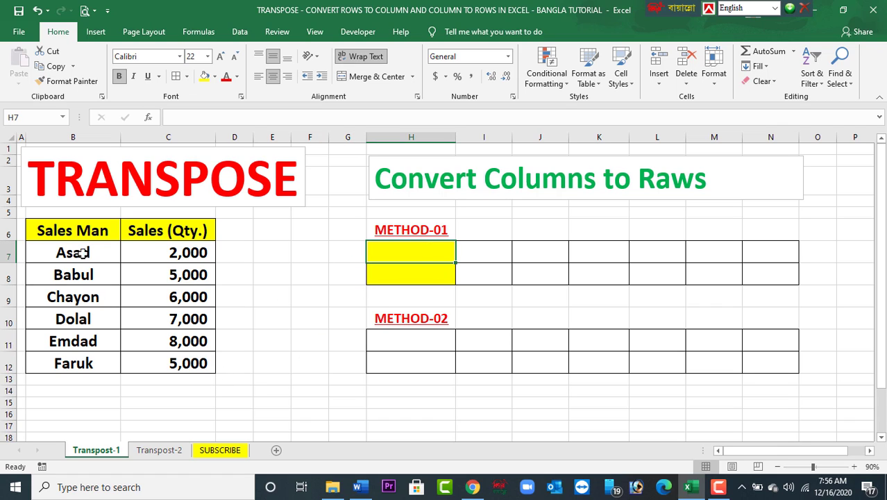
click(64, 231)
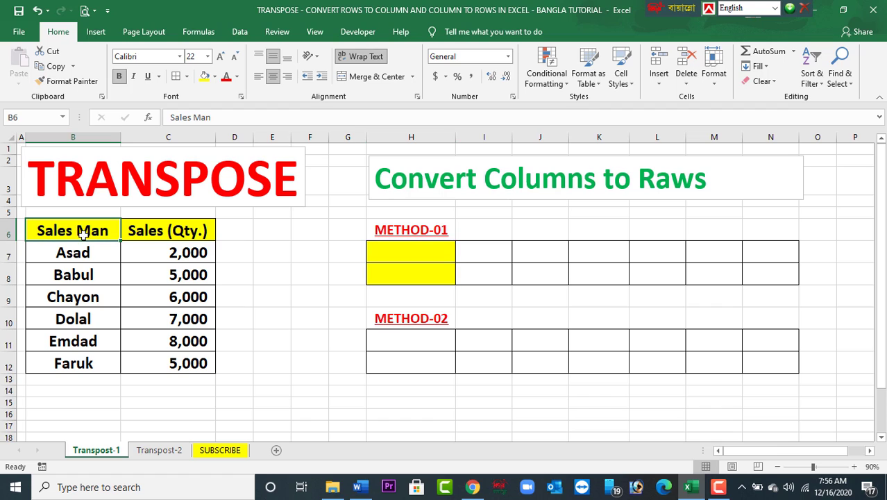
click(86, 290)
click(57, 234)
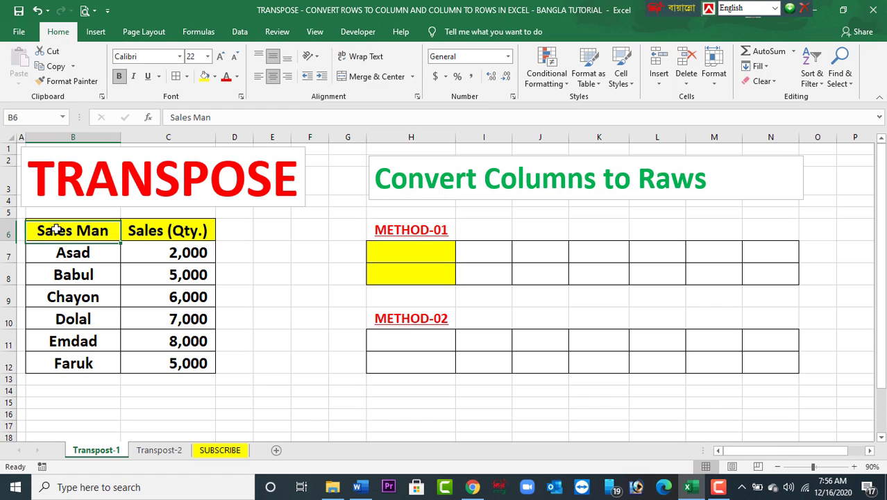
click(162, 237)
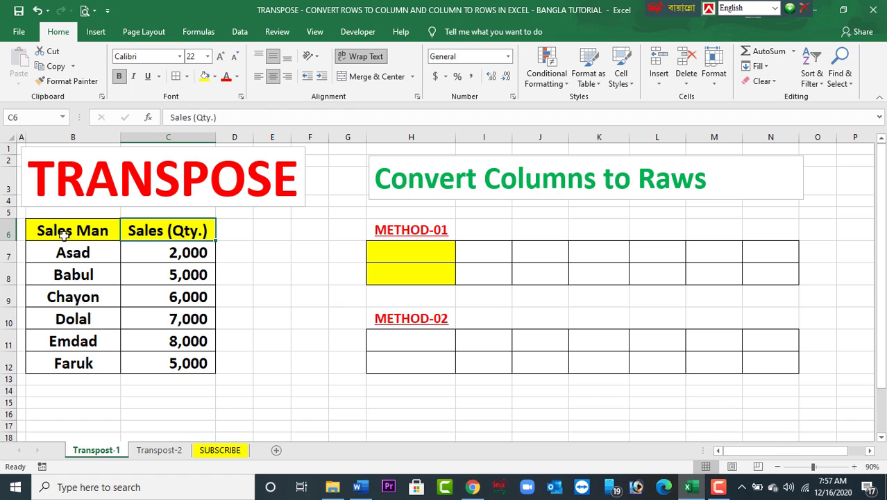
Copy the sales table B6:C12 and paste it transposed at H7 under METHOD-01 using Paste Special
drag(63, 231, 162, 359)
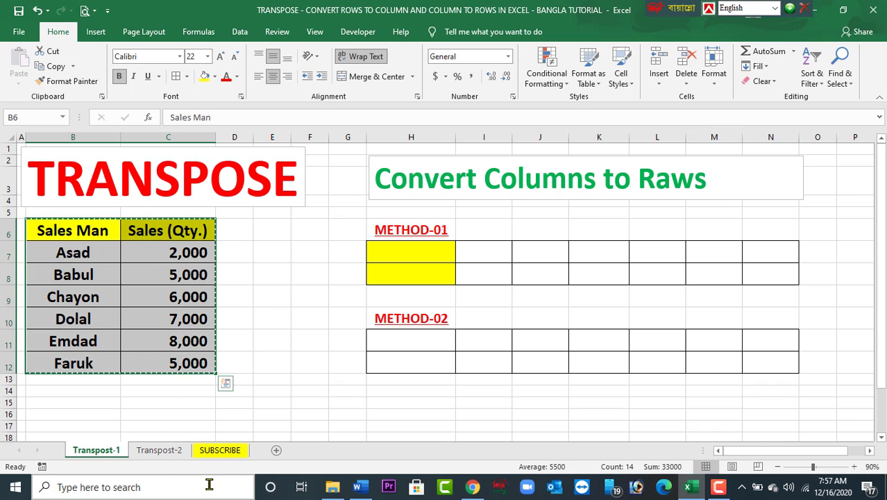
key(ctrl+c)
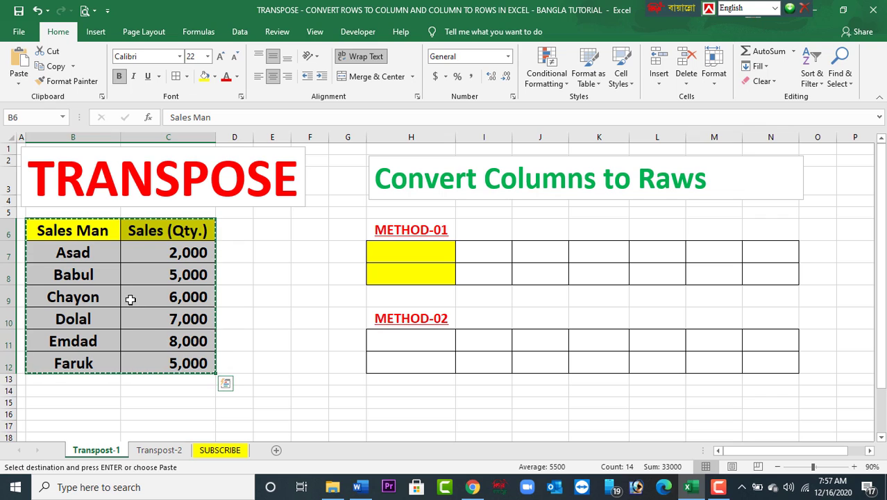
click(415, 250)
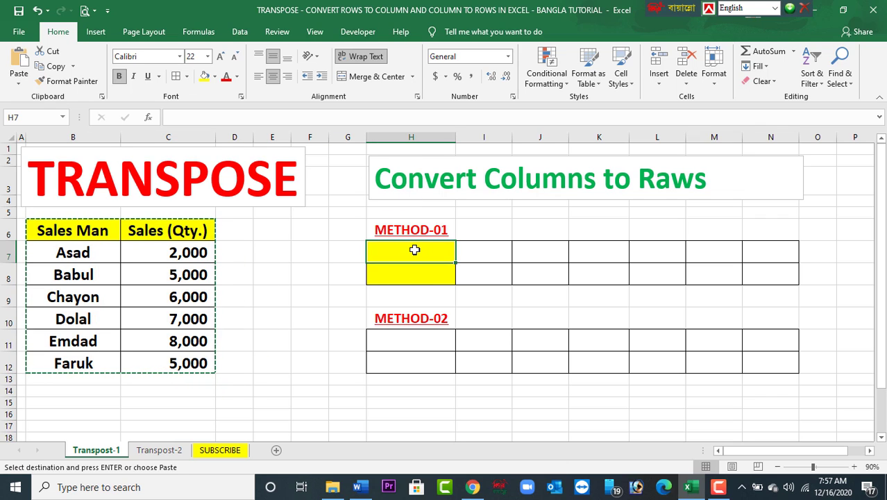
right_click(415, 250)
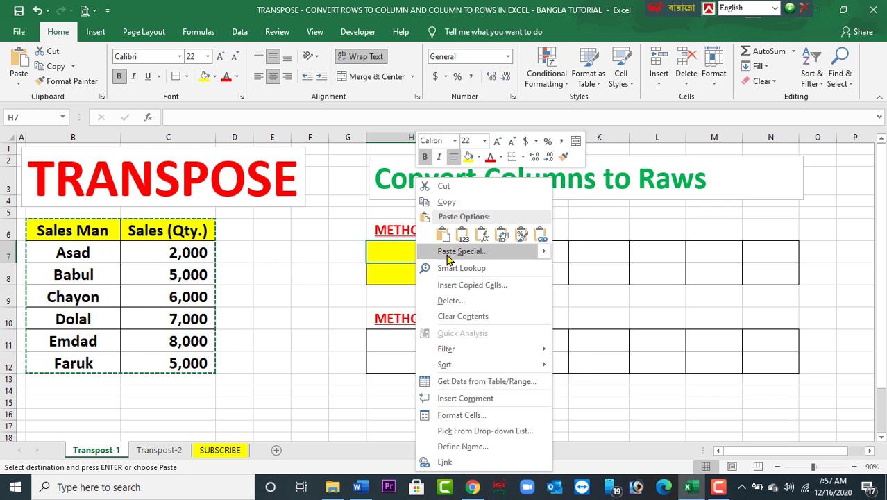
click(444, 252)
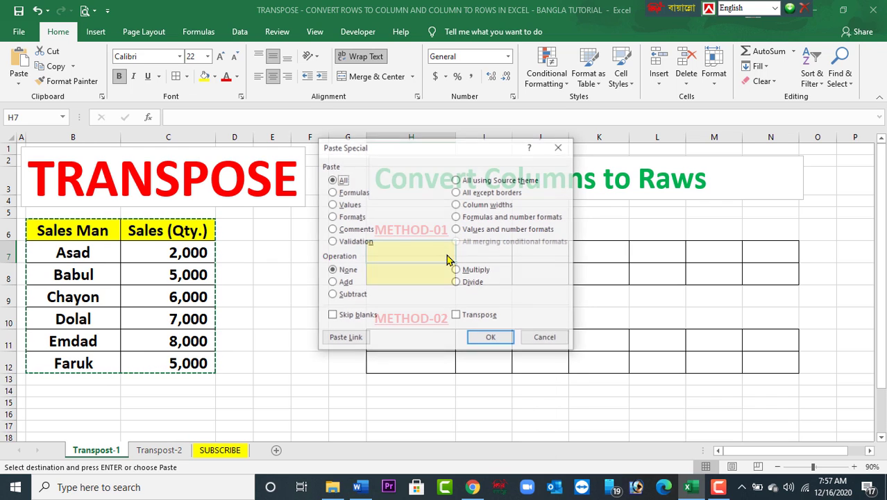
click(458, 318)
click(488, 340)
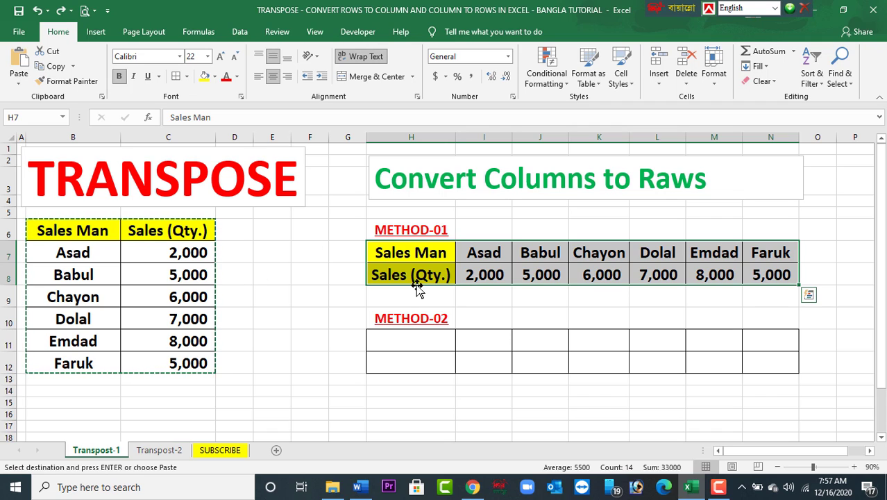
click(414, 339)
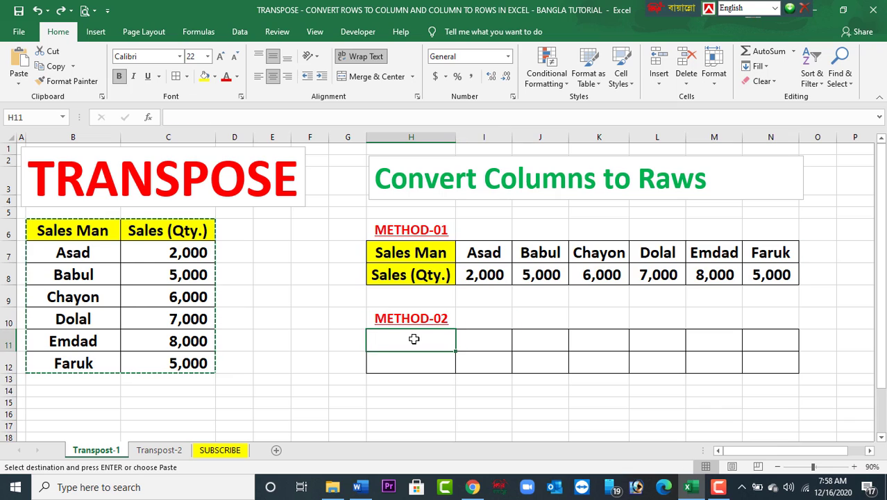
key(Escape)
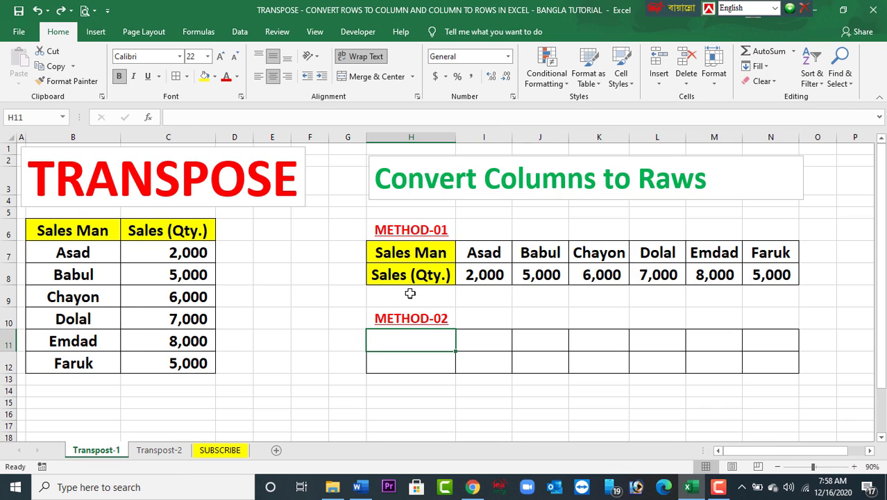
Set the last sales quantity of the source table, in C12, to 7000
click(167, 372)
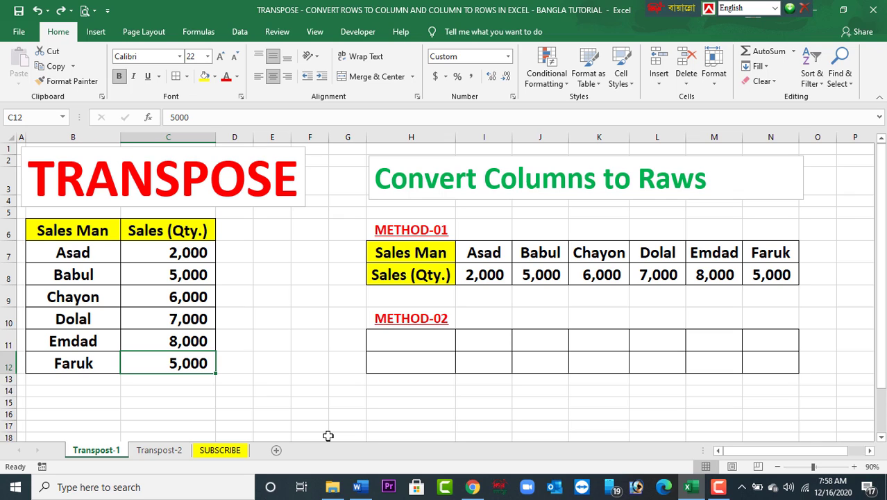
text(7000)
key(Return)
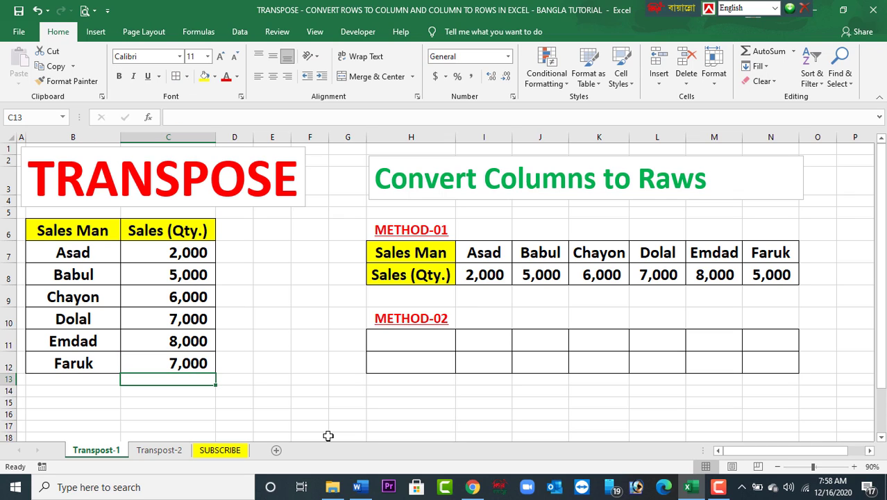
Fill the last METHOD-01 quantity in N8 and the source quantity in C12 with yellow
click(763, 271)
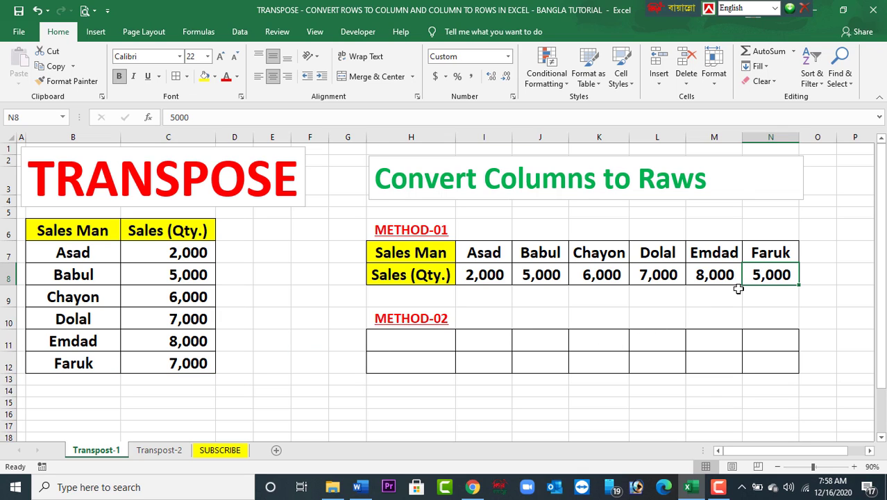
click(204, 76)
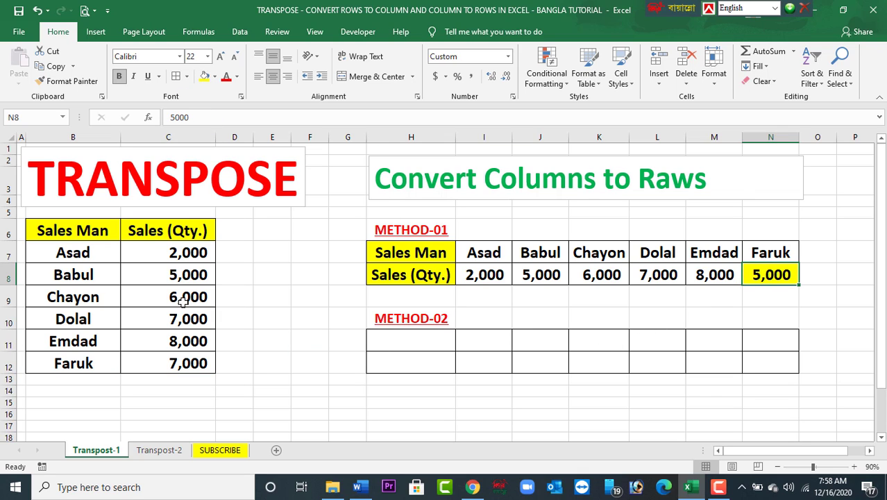
click(172, 358)
click(205, 76)
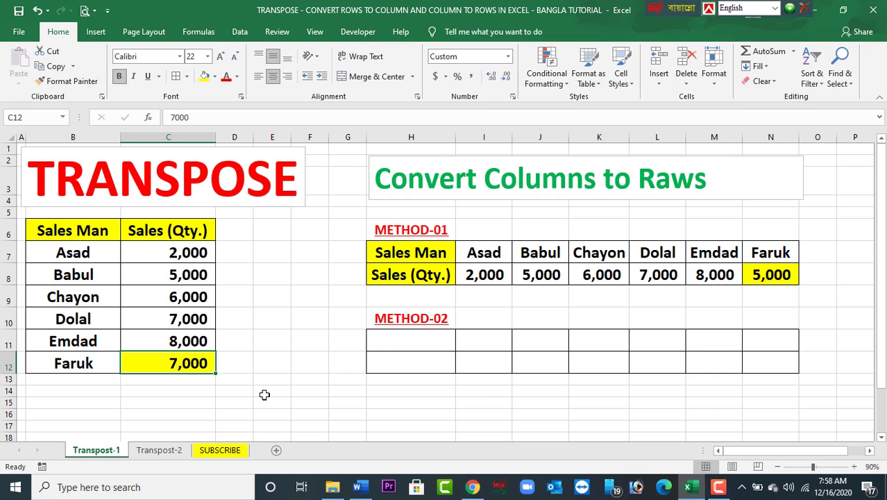
Undo the yellow fills in C12 and N8 and the quantity change in C12
key(ctrl+z)
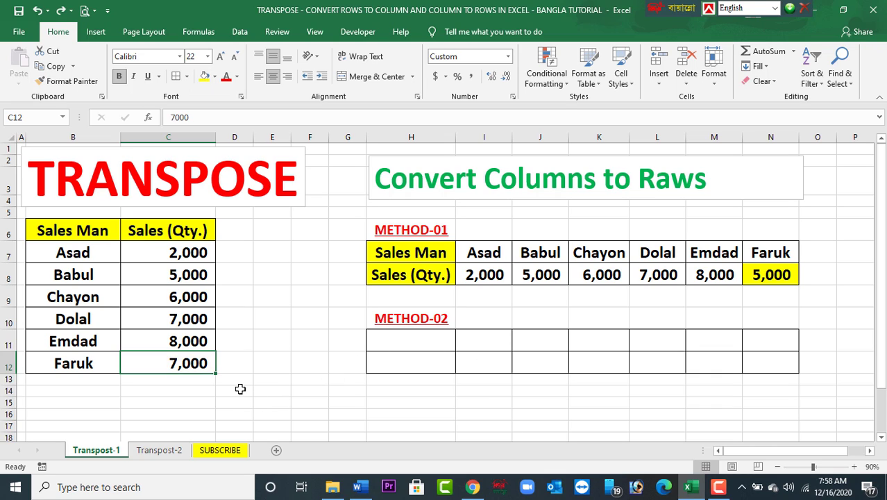
key(ctrl+z)
key(ctrl+z)
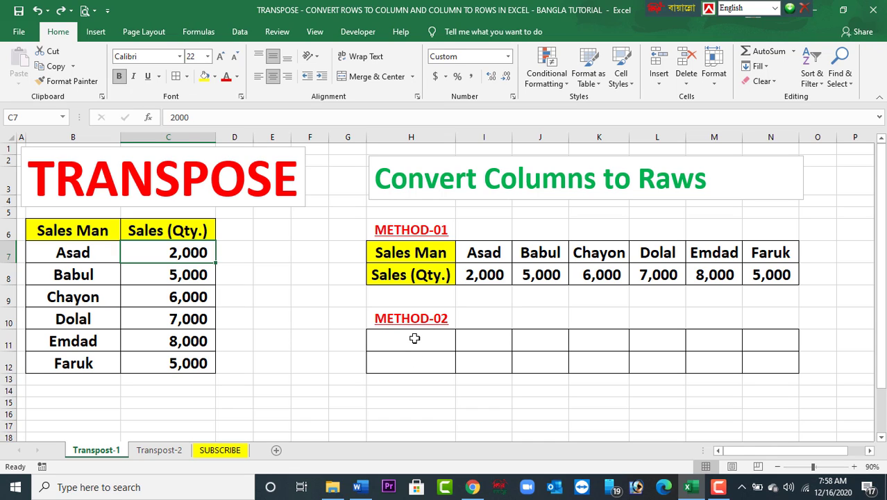
Enter the array formula =TRANSPOSE(B6:C12) across the range H11:N12 under METHOD-02
click(414, 338)
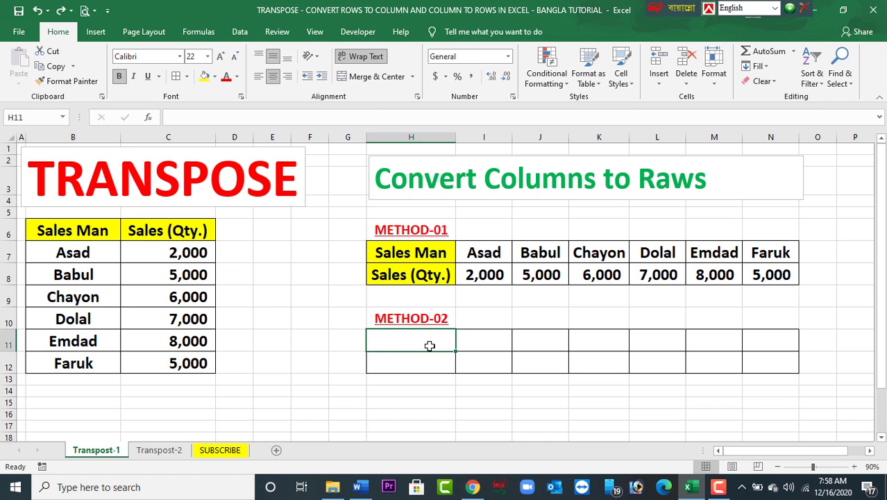
mouse_move(423, 341)
mouse_down()
mouse_move(497, 358)
mouse_move(751, 361)
mouse_up()
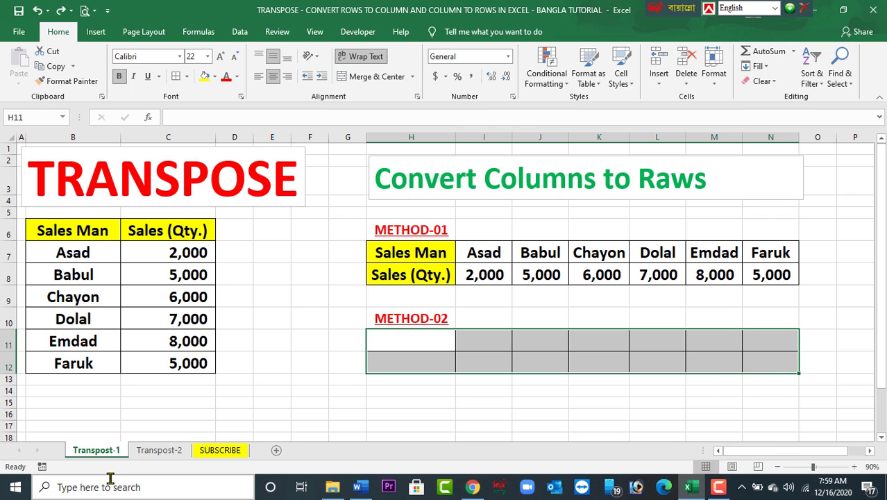
text(=tr)
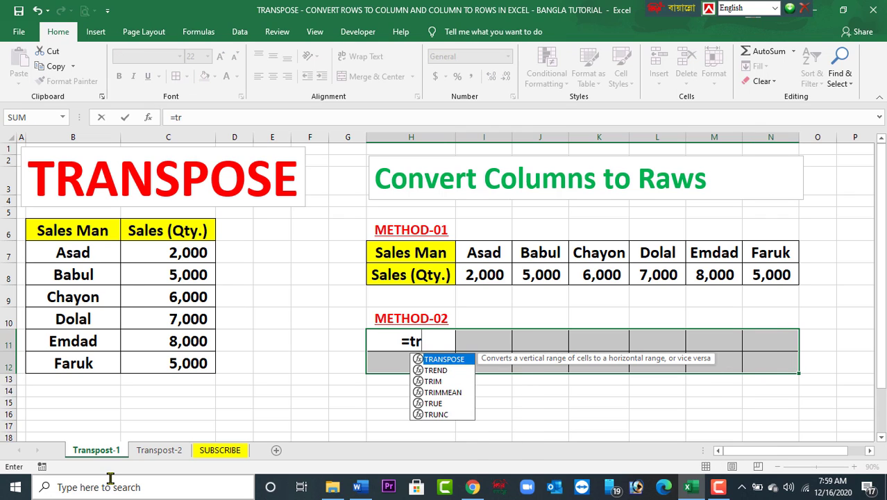
text(ansp)
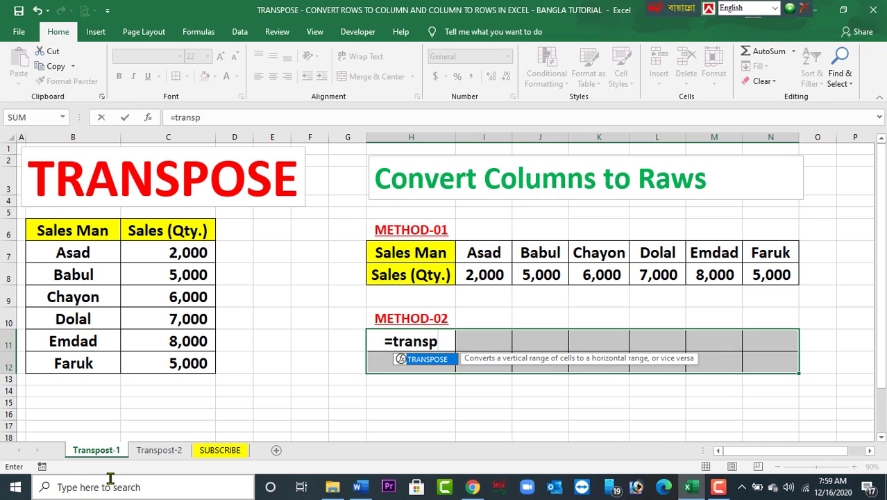
text(ose)
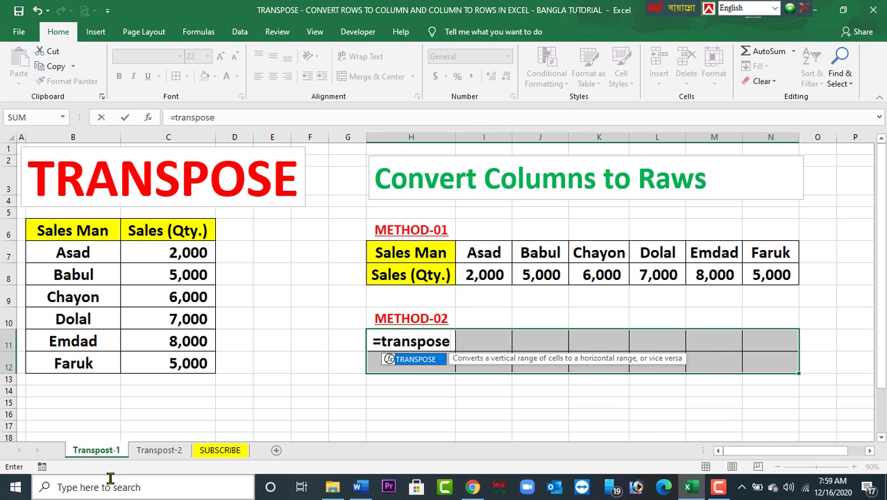
text(()
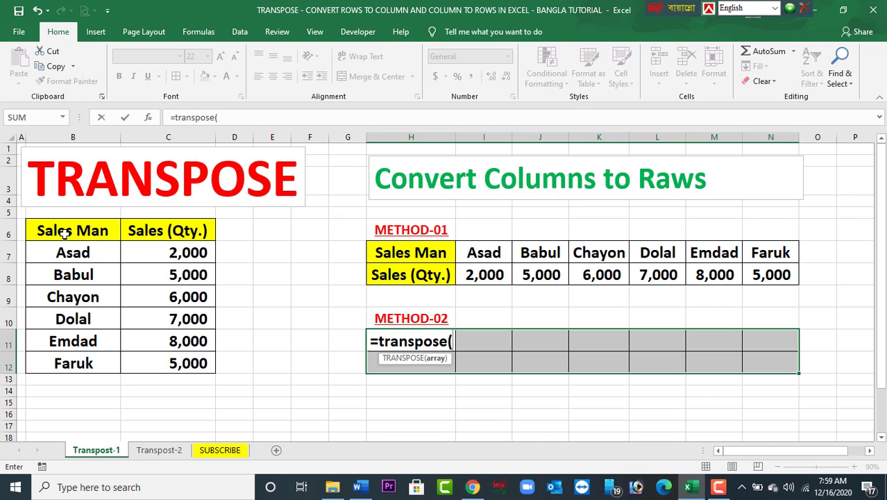
drag(64, 235, 157, 363)
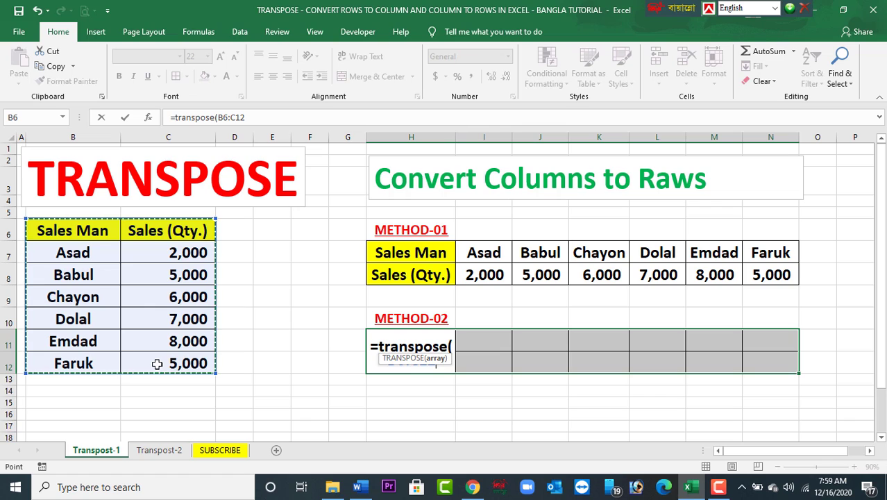
text())
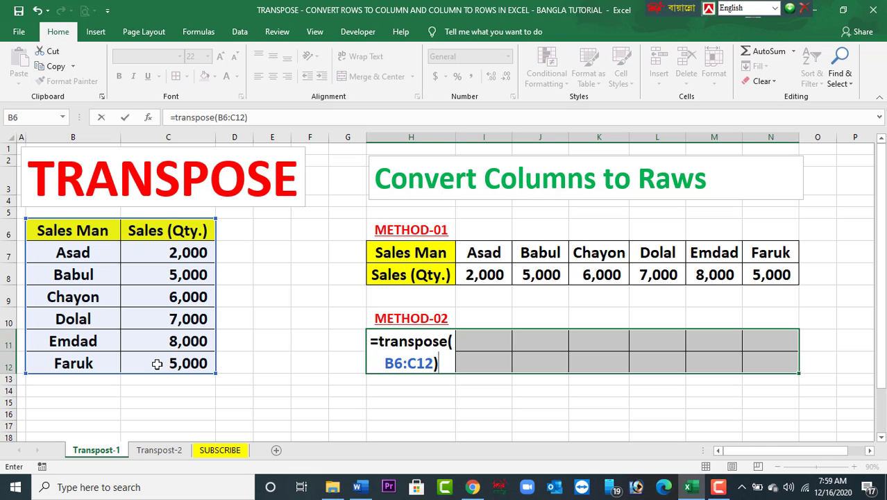
key(ctrl+shift+Return)
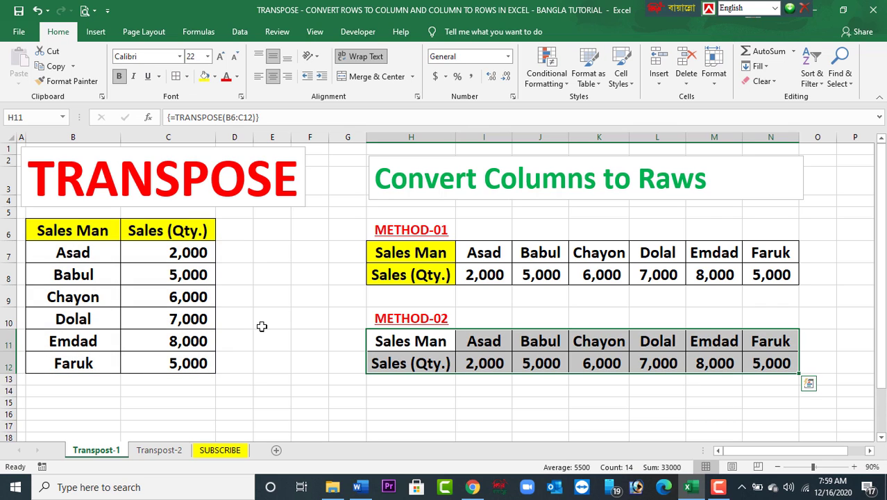
click(434, 318)
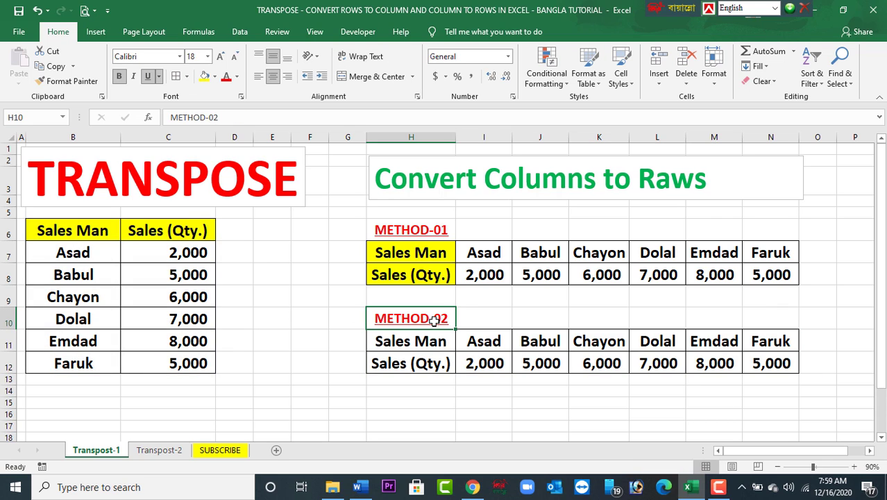
Fill the last METHOD-02 quantity in N12 and the source quantity in C12 with yellow
click(754, 357)
click(204, 76)
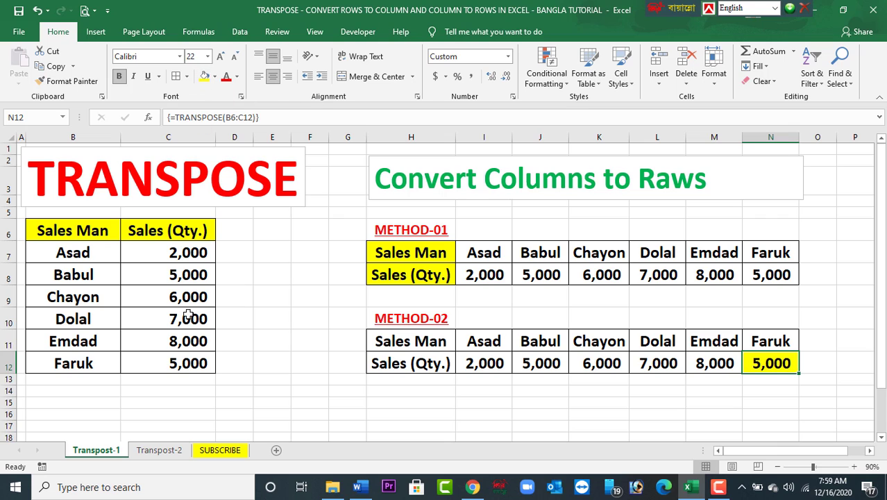
click(178, 355)
click(204, 76)
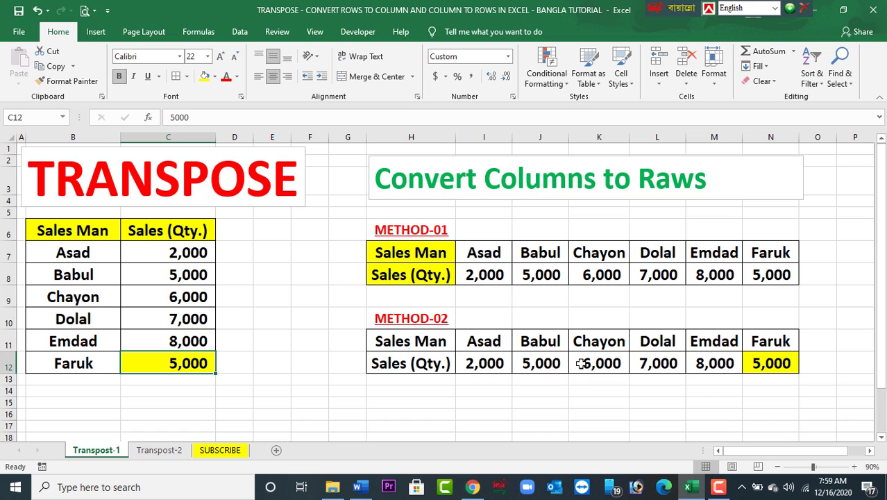
Set the last sales quantity of the source table, in C12, to 9000 and compare the last quantities of both methods
click(577, 340)
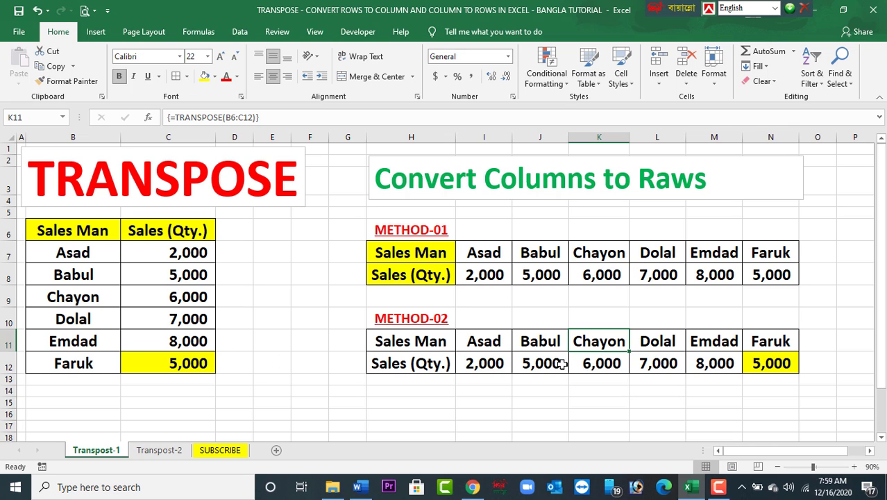
click(745, 366)
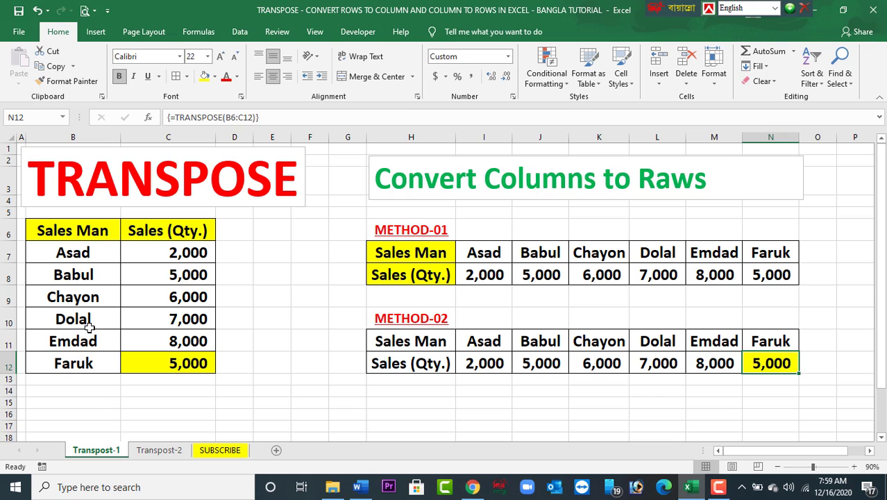
click(153, 367)
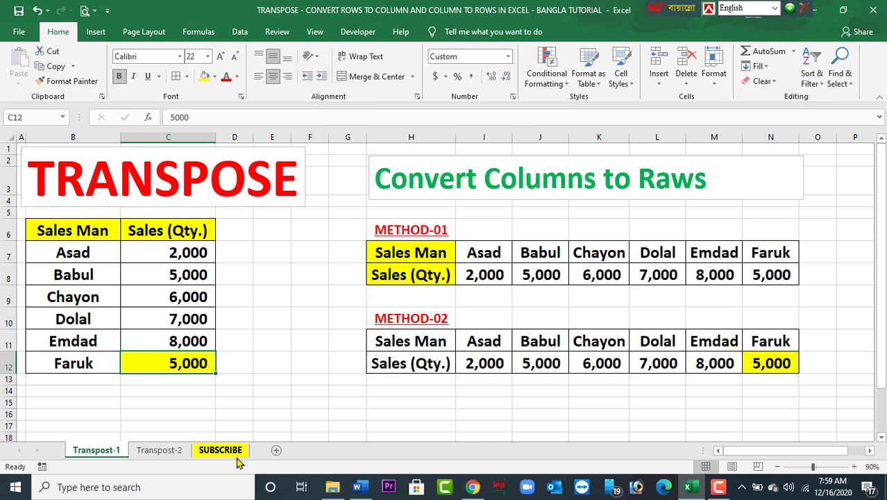
text(9000)
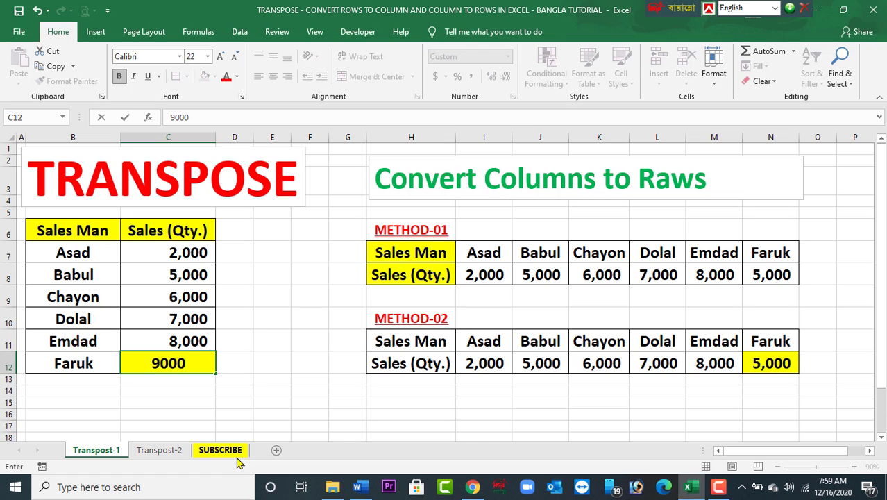
key(Return)
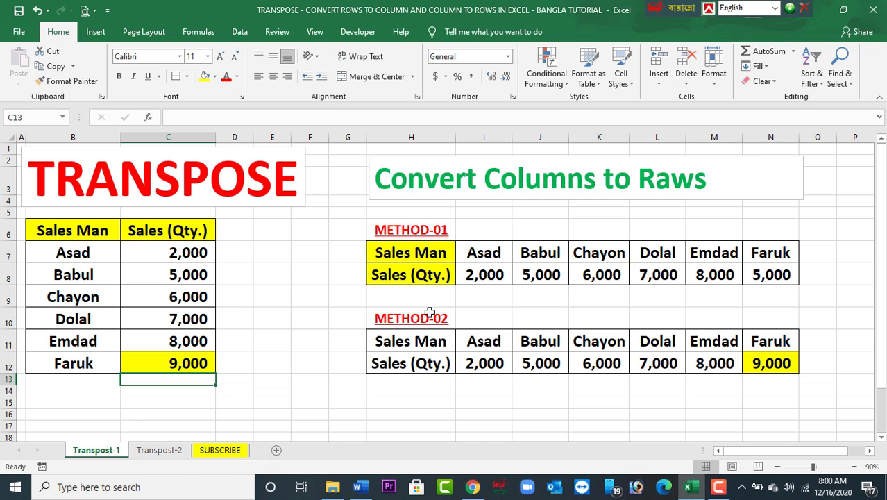
click(773, 361)
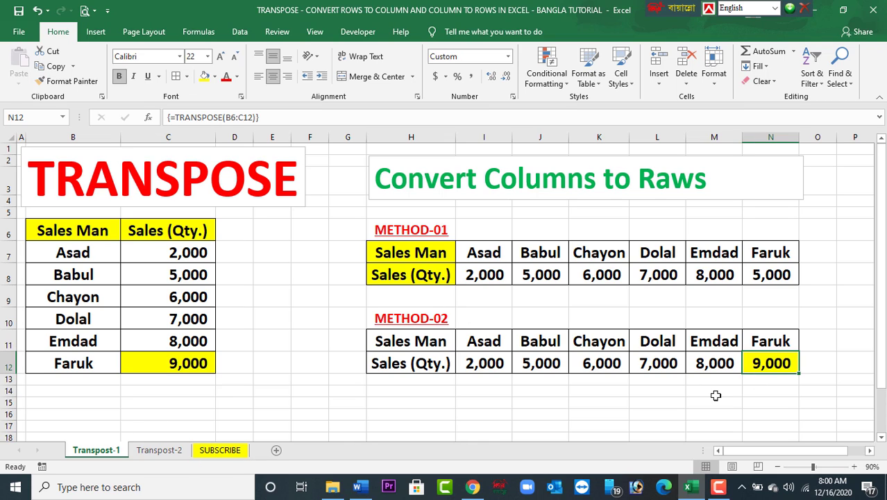
click(408, 249)
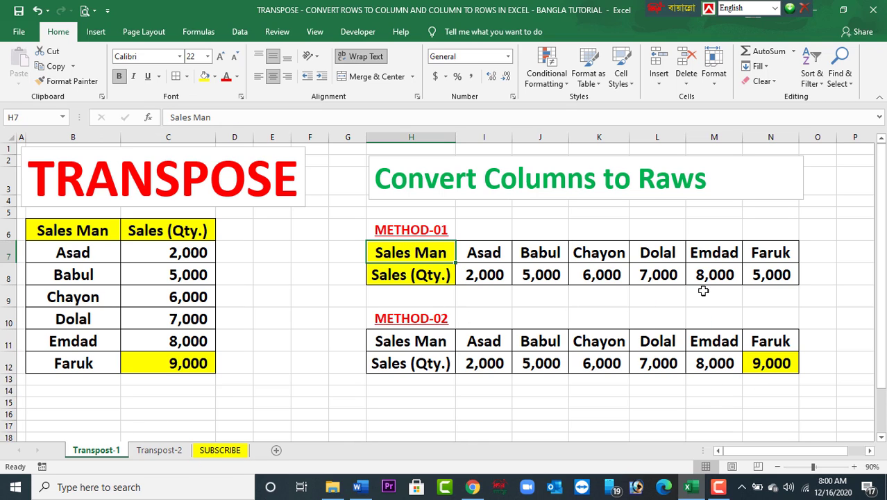
click(761, 274)
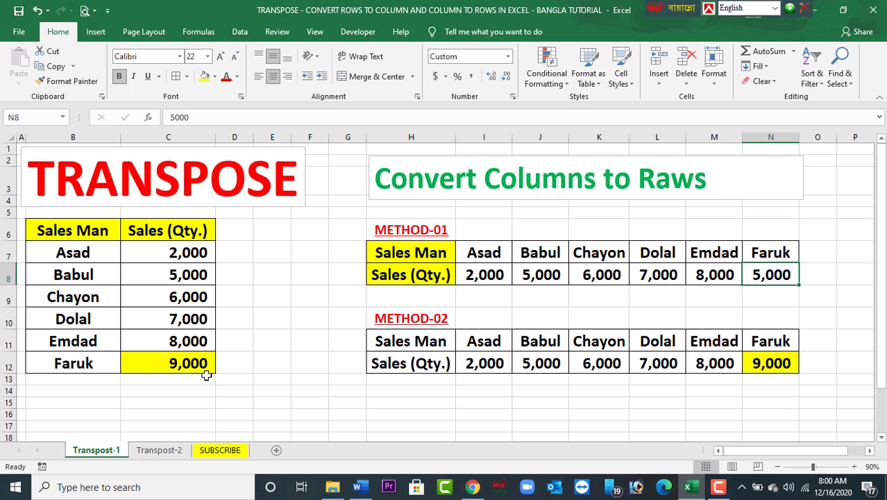
Replace the first salesman's name in B7 of the source table with a different name
click(73, 254)
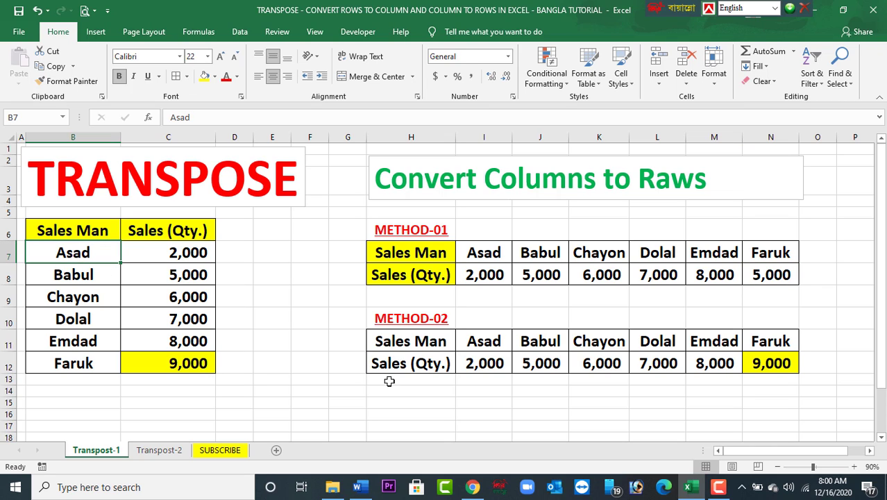
text(Ha)
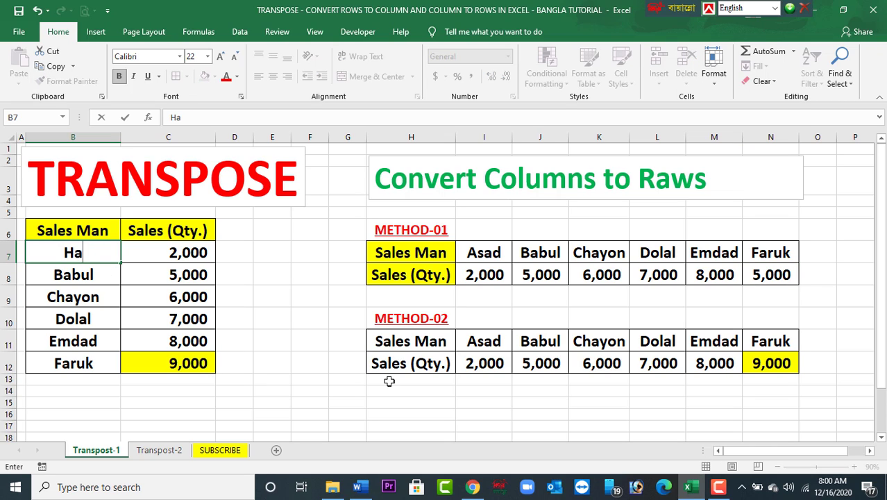
text(kkani)
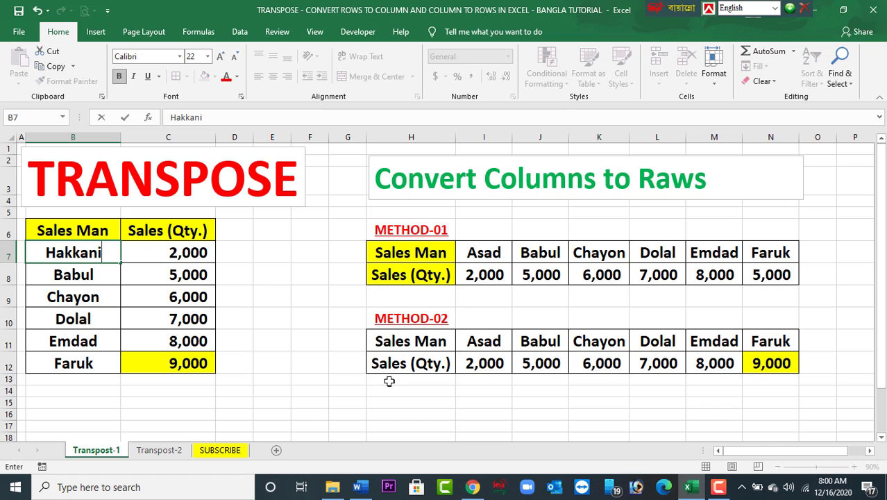
key(Return)
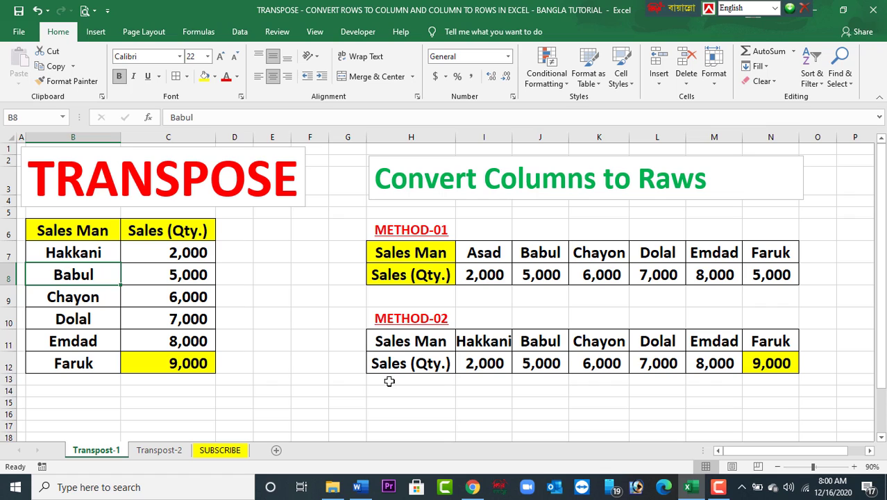
Enter another salesman's name in B7 of the source table and set the matching quantity in C7 to 7000
click(70, 233)
click(69, 254)
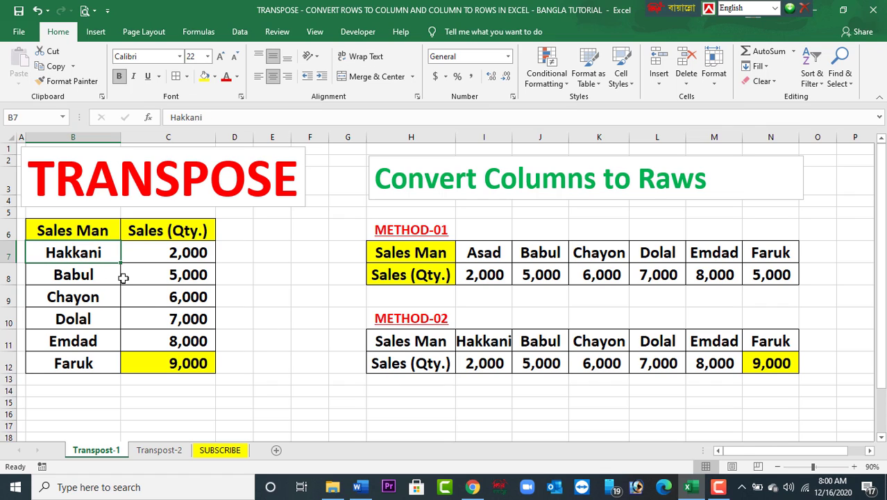
text(Roni)
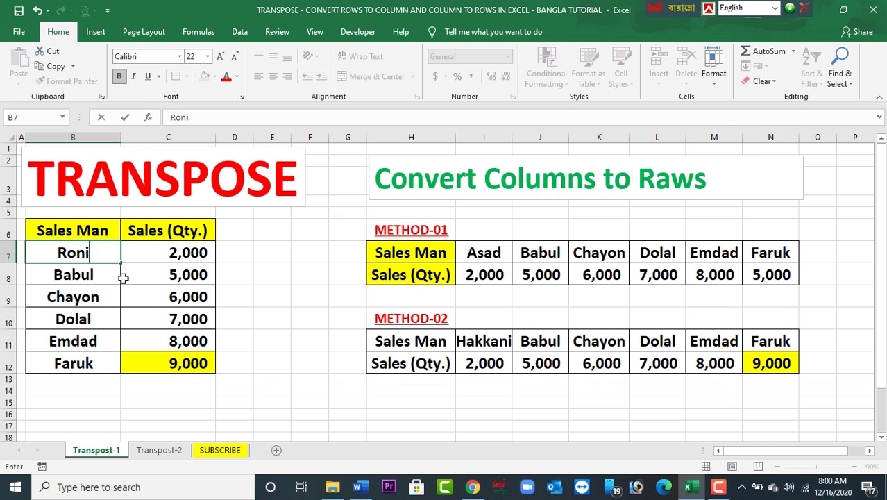
key(Return)
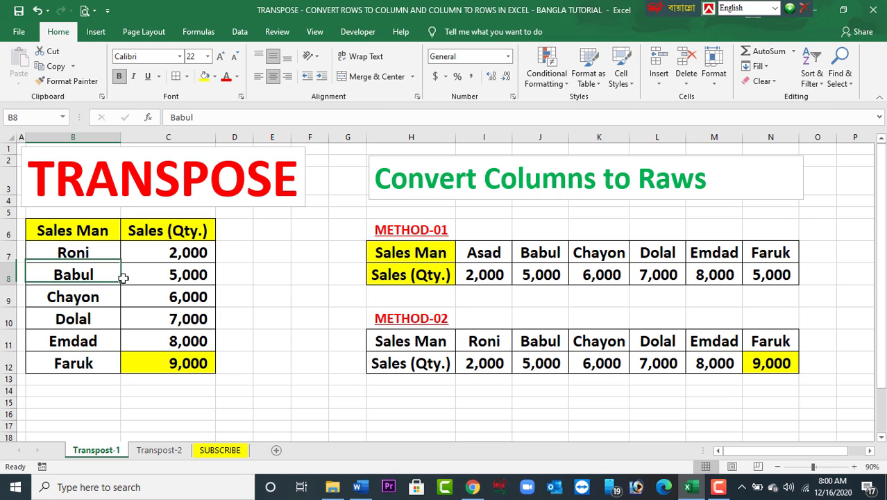
click(148, 256)
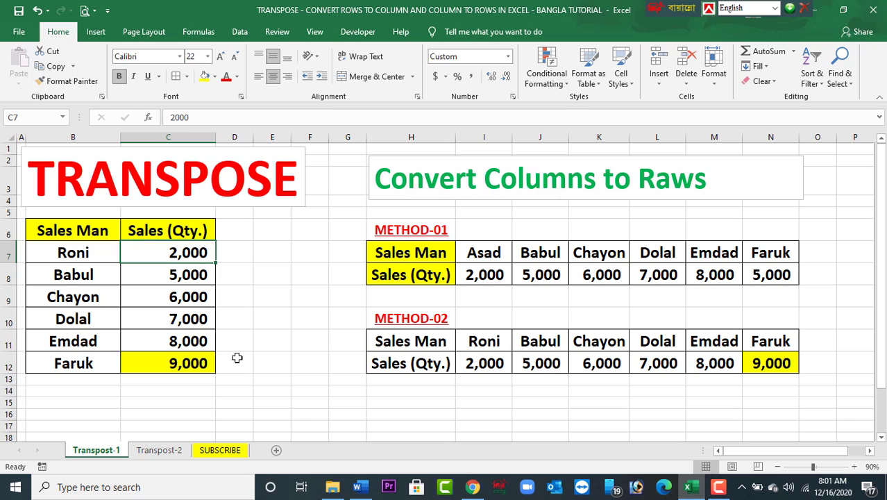
text(7000)
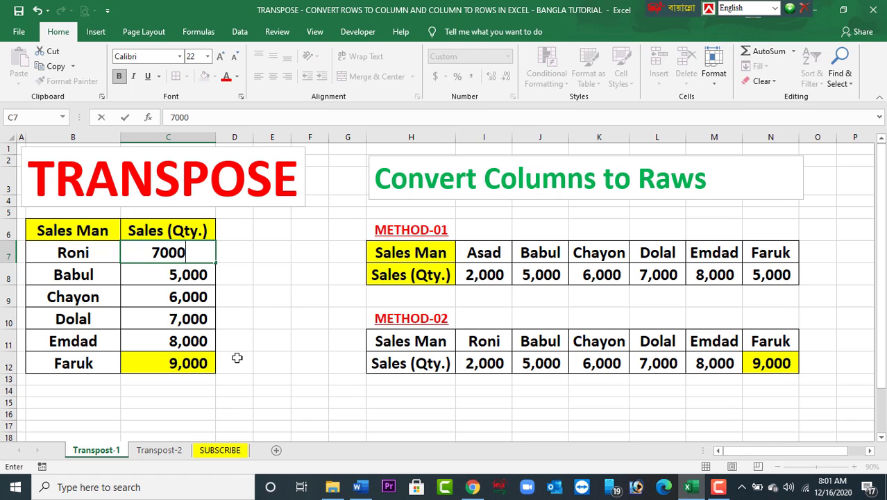
key(Return)
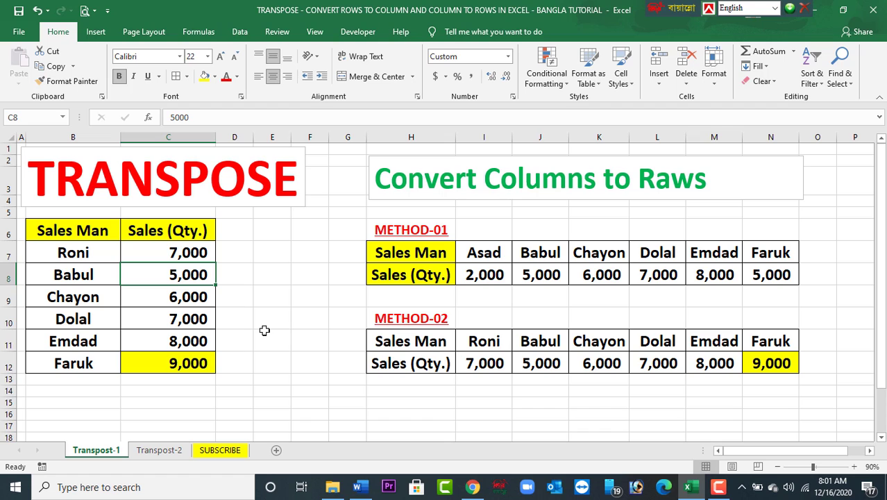
On the Transpost-2 sheet, clear the contents of the METHOD-01 range B6:C11 and the METHOD-02 range E6:F11
click(220, 449)
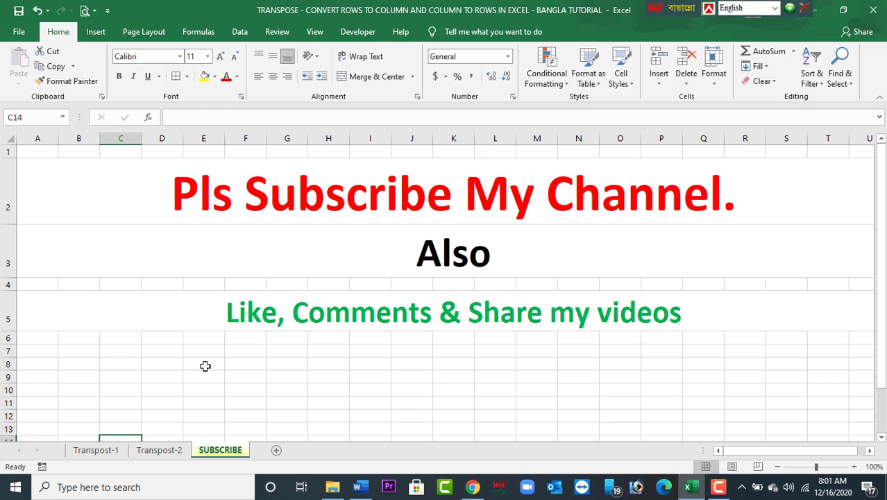
click(160, 451)
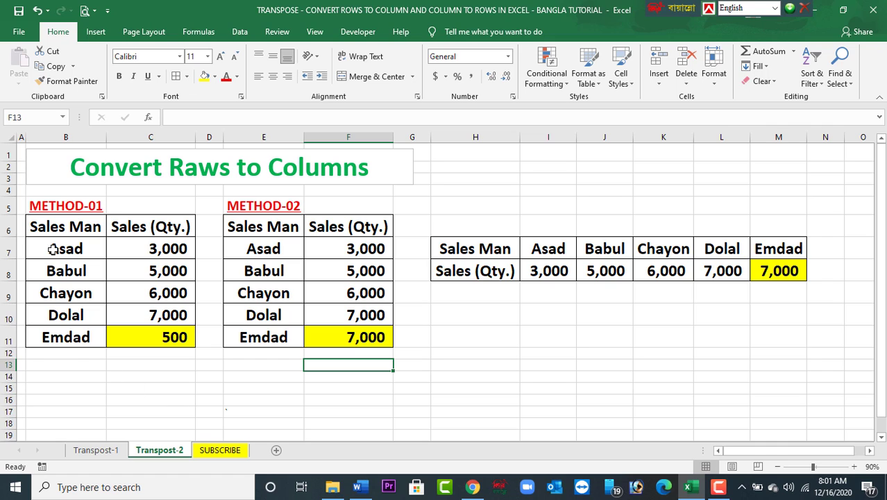
drag(70, 230, 153, 337)
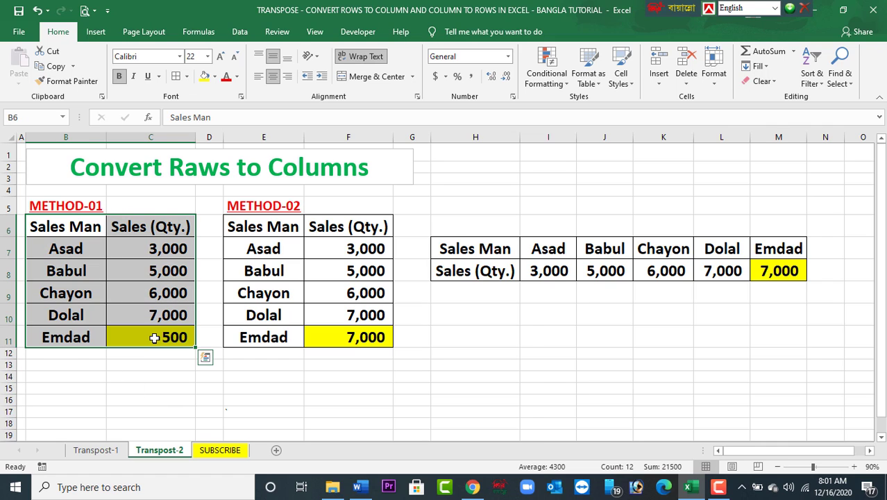
key(Delete)
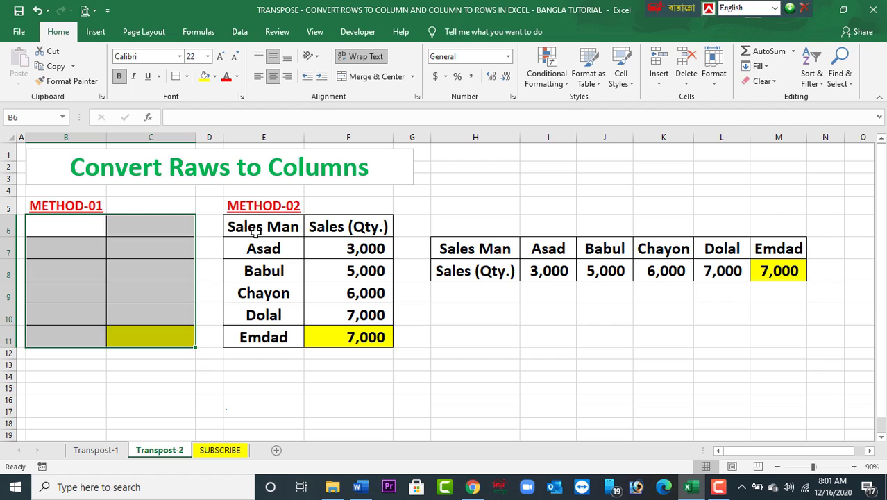
drag(253, 232, 365, 343)
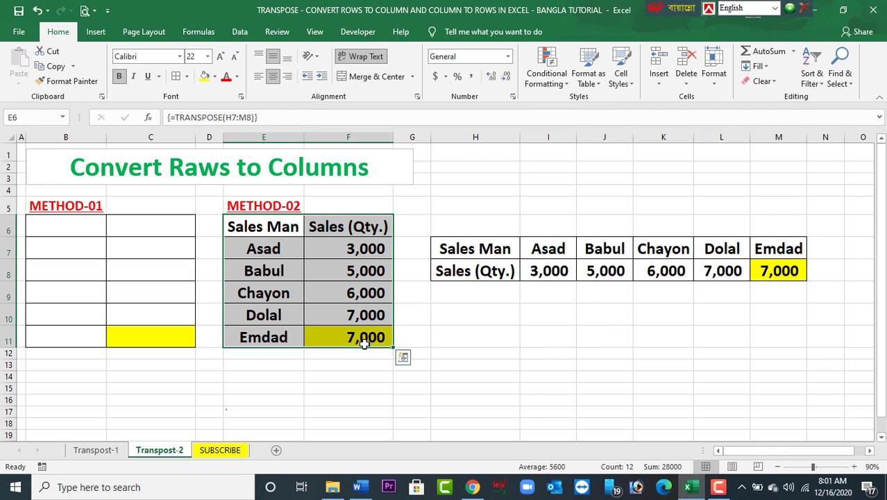
key(Delete)
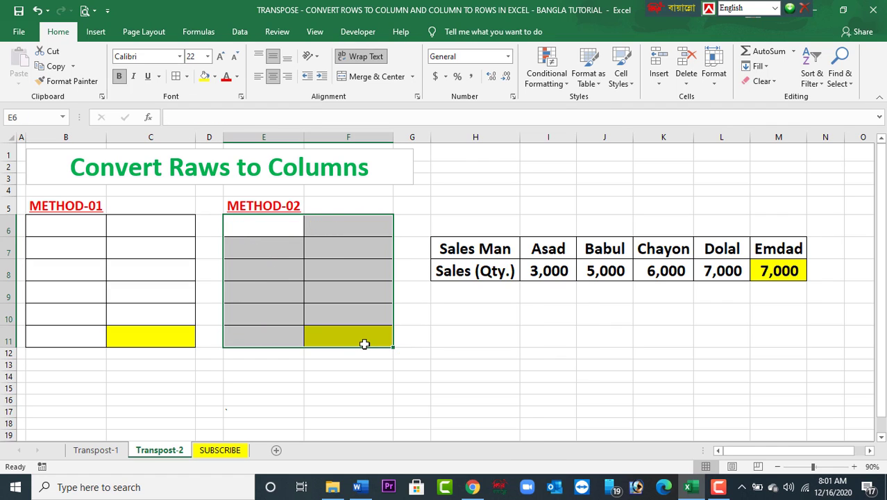
Copy the horizontal table H7:M8 and paste it under METHOD-01 at B6 using Paste Special with Transpose
click(76, 231)
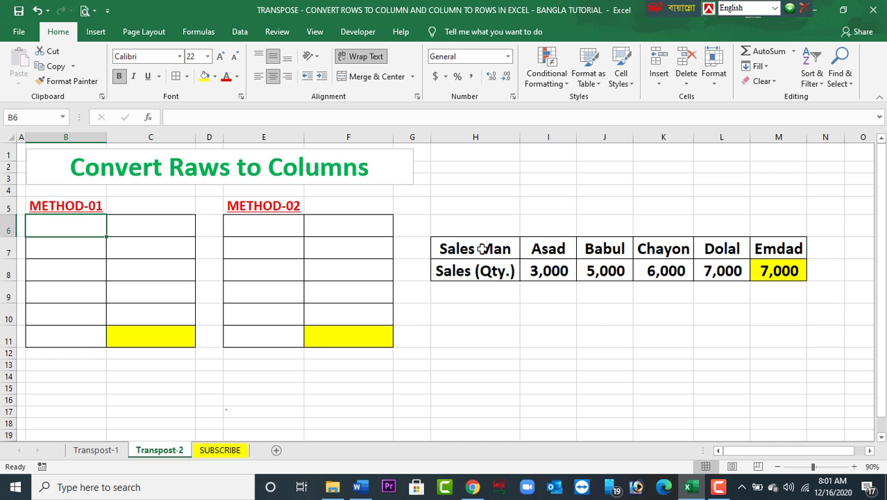
drag(482, 248, 764, 271)
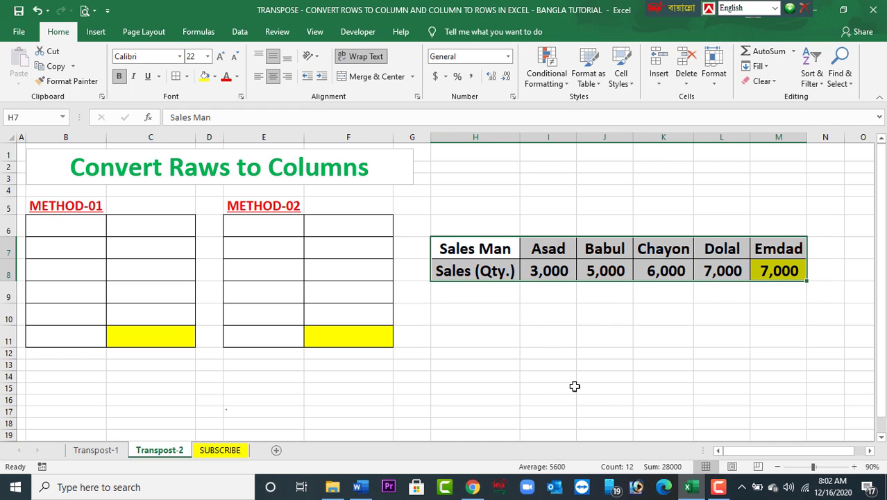
key(ctrl+c)
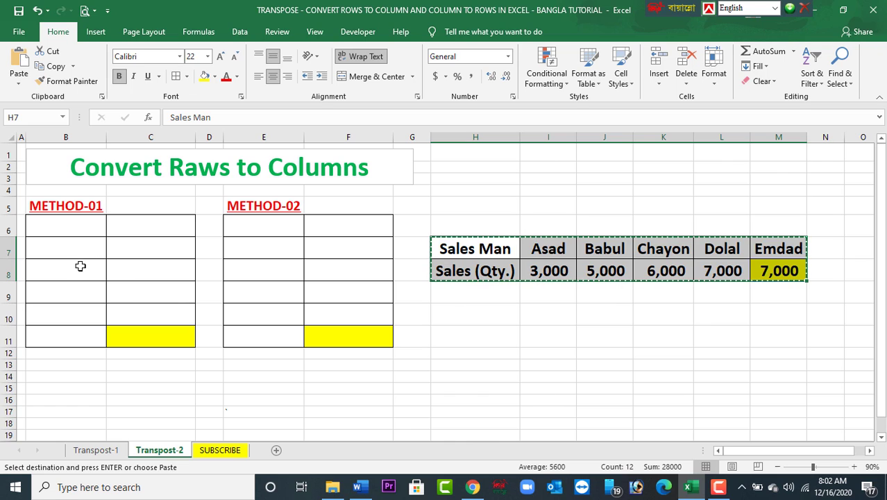
click(67, 229)
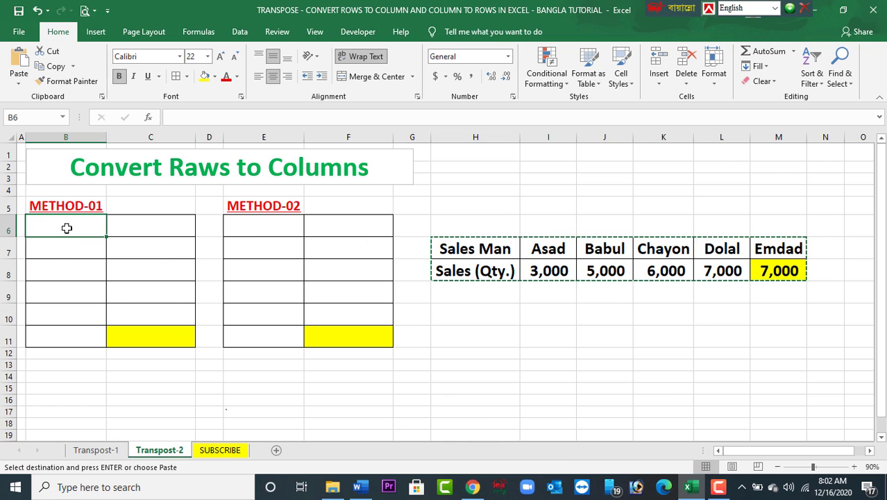
right_click(66, 229)
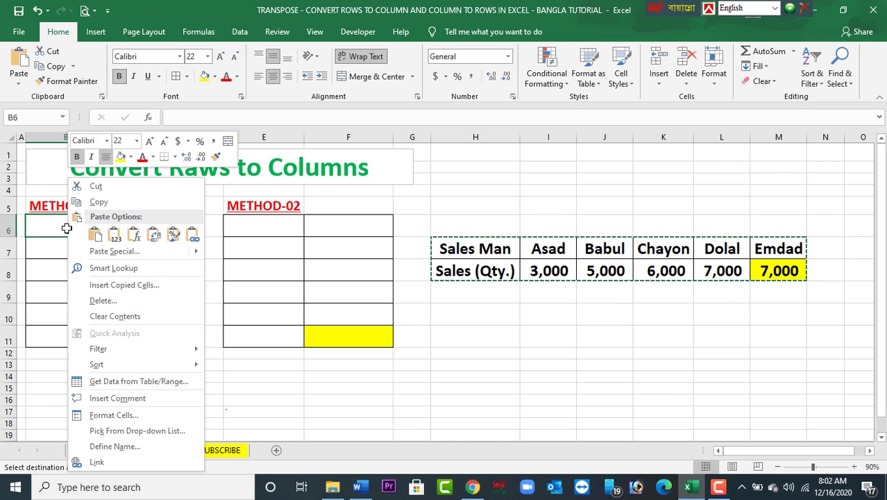
click(124, 251)
click(144, 309)
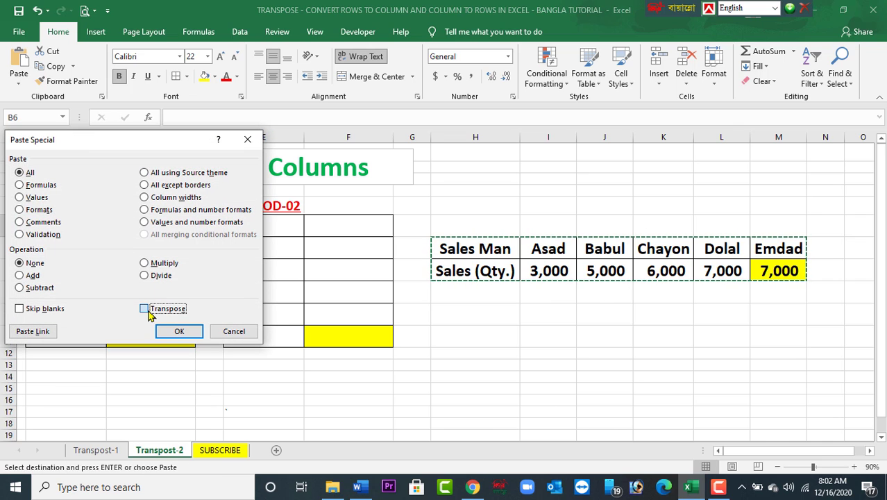
click(175, 331)
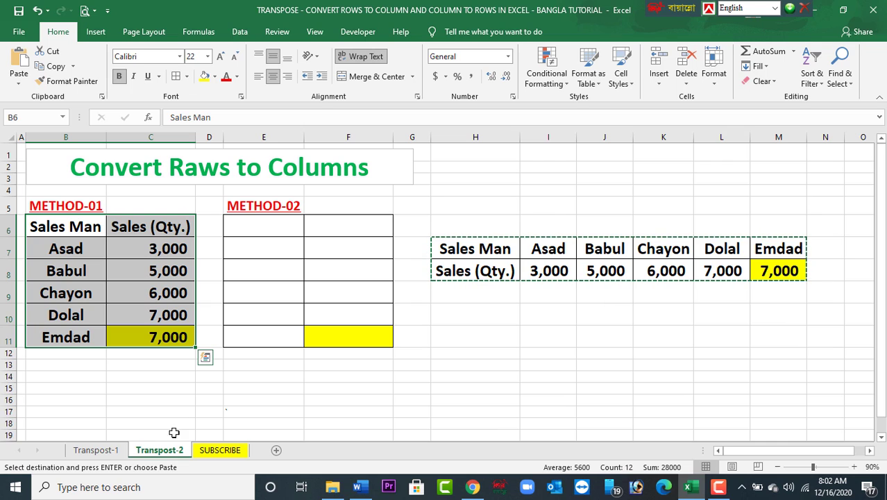
click(105, 450)
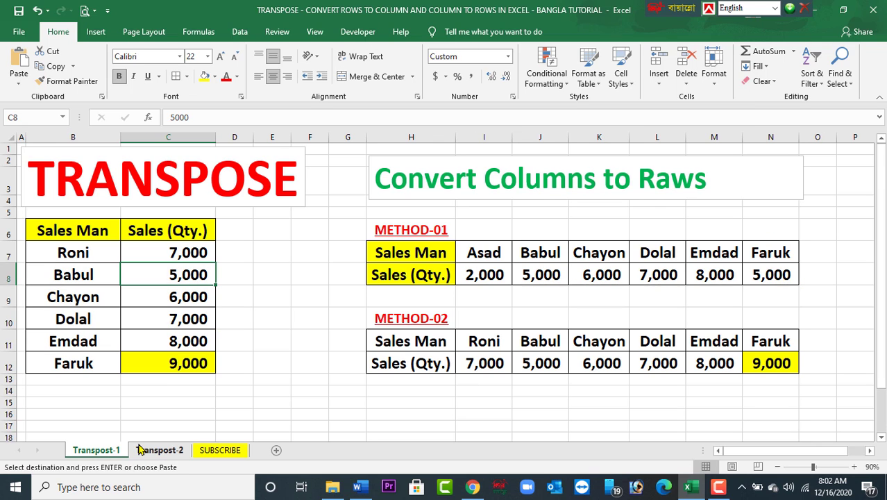
click(144, 450)
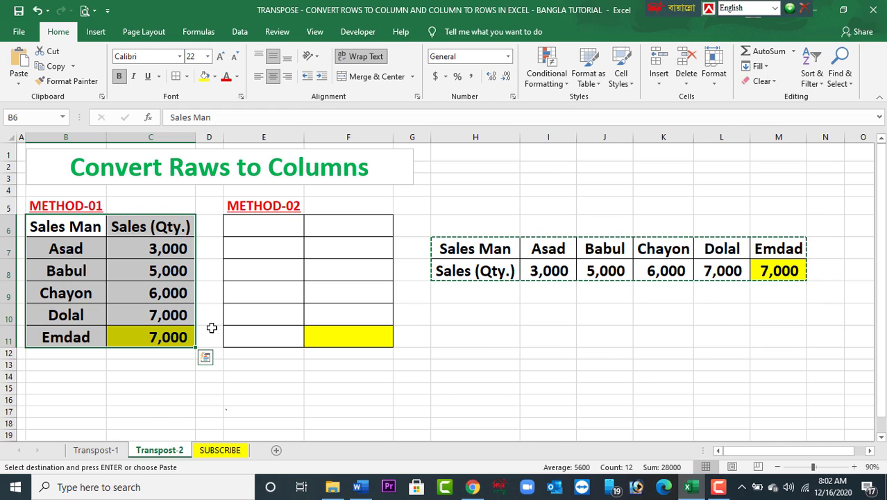
Fill the METHOD-02 range E6:F11 with the array formula =TRANSPOSE(H7:M8)
key(Escape)
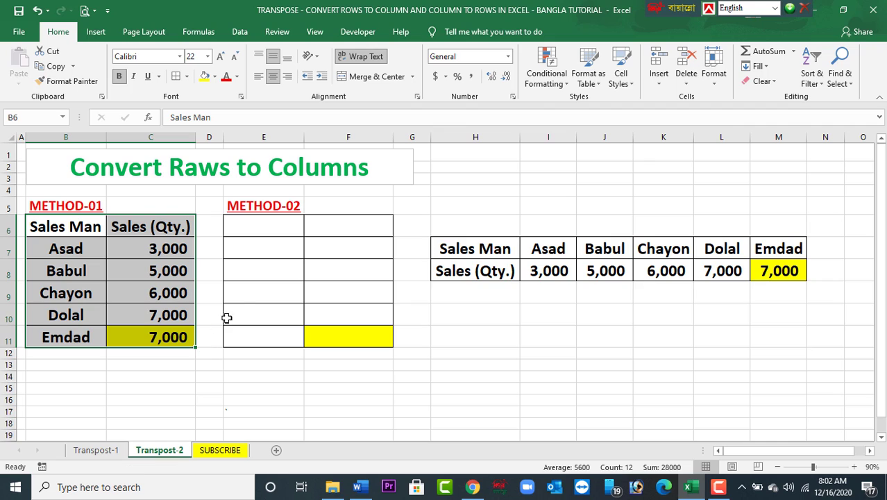
drag(253, 226, 338, 329)
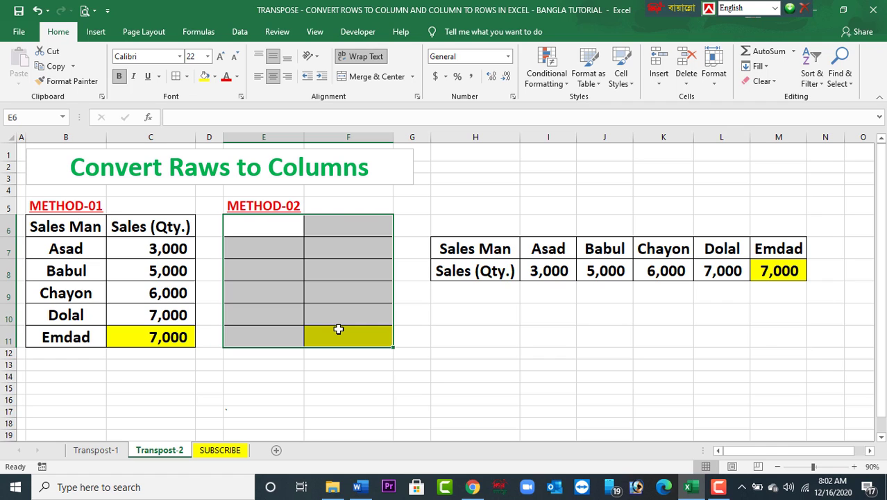
text(=tr)
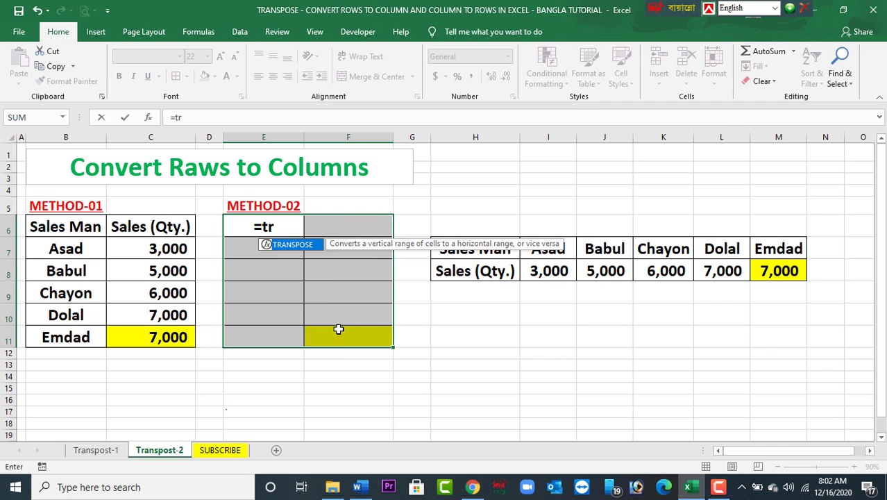
text(anspo)
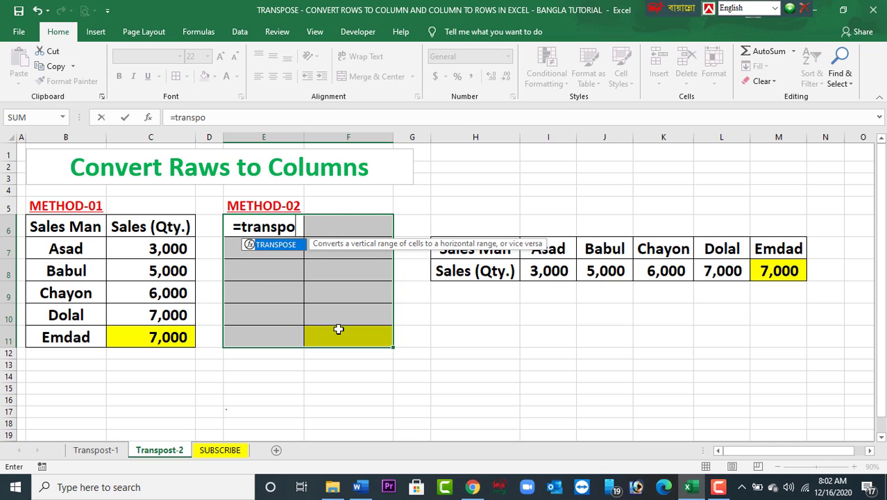
text(se)
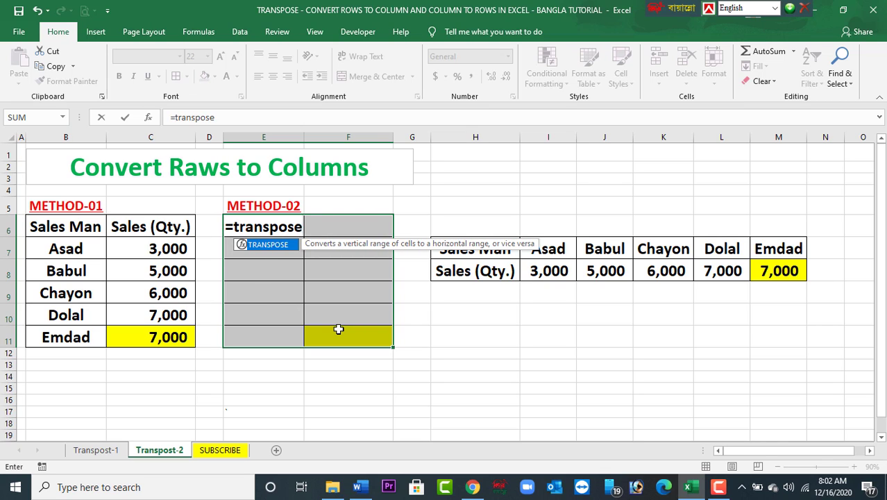
text(()
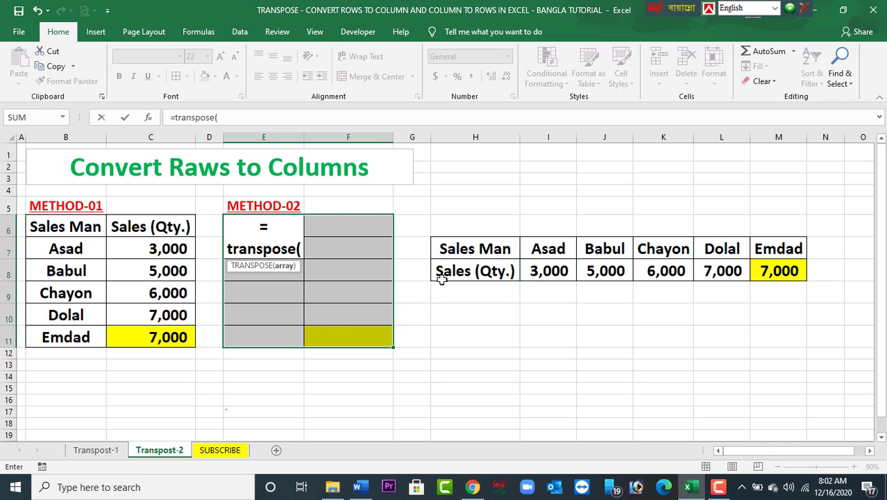
drag(465, 257, 764, 272)
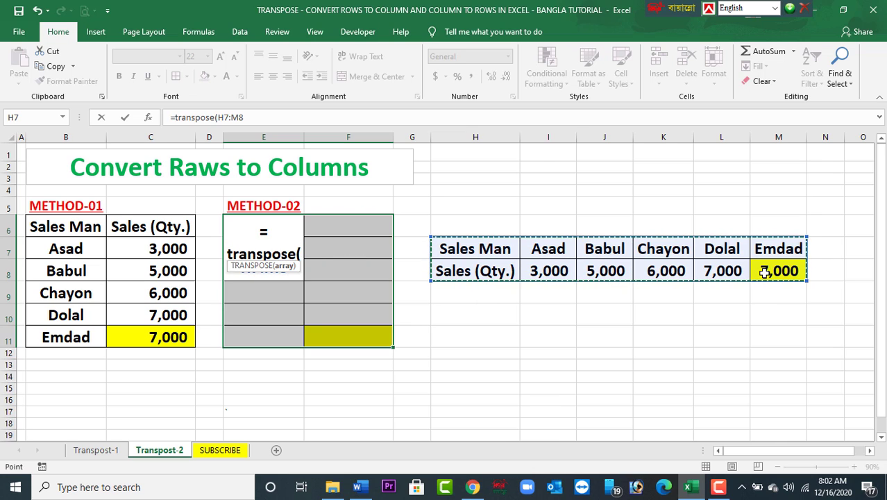
text())
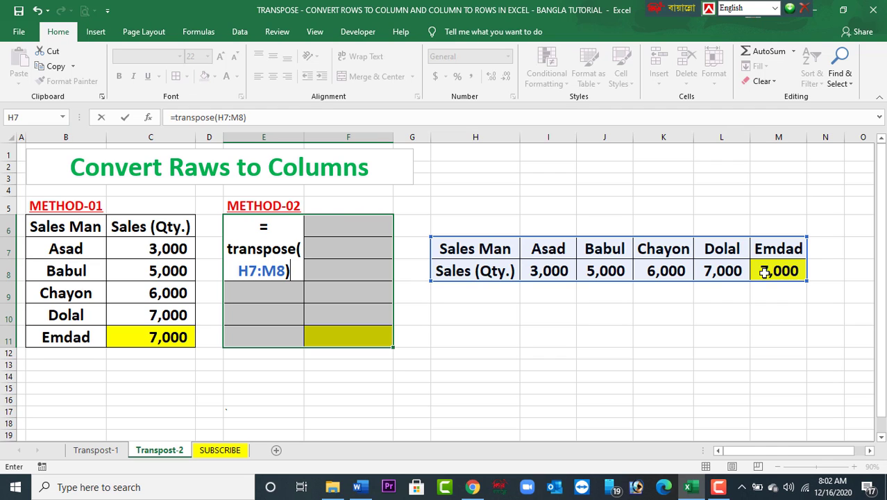
key(ctrl+shift+Return)
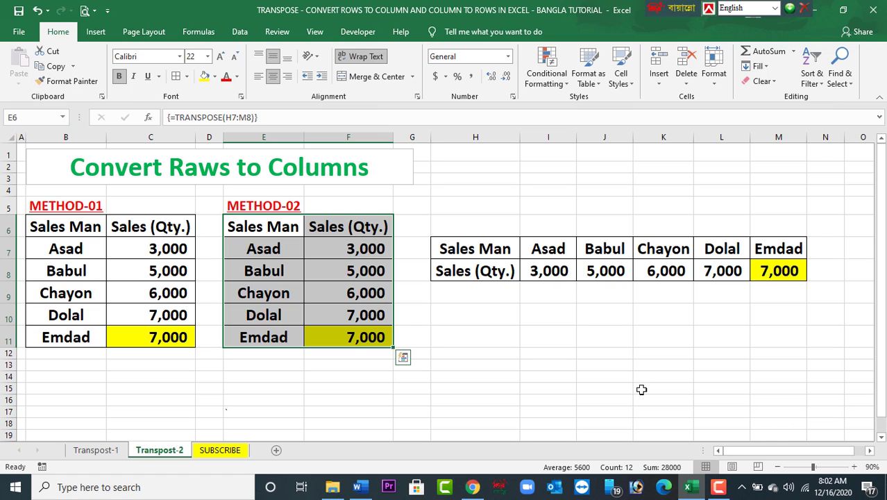
click(655, 344)
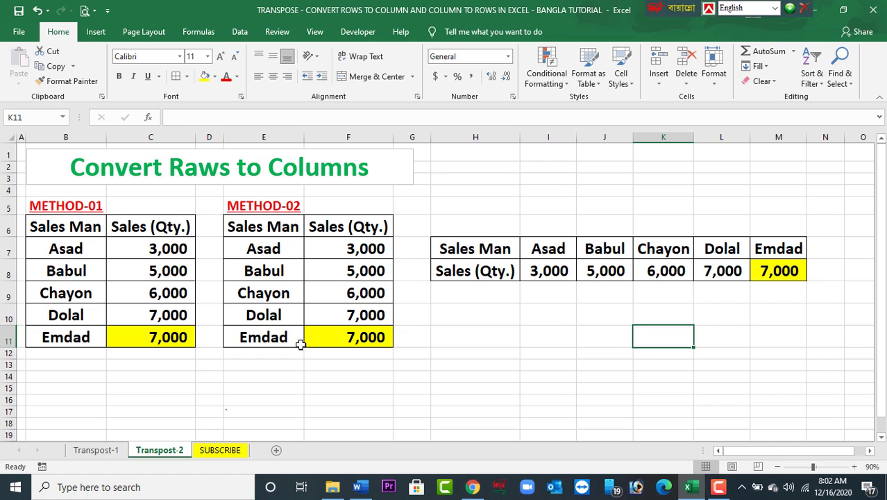
Compare the last quantity in the source table with its two transposed copies, and set source cell M8 to 2000
click(767, 274)
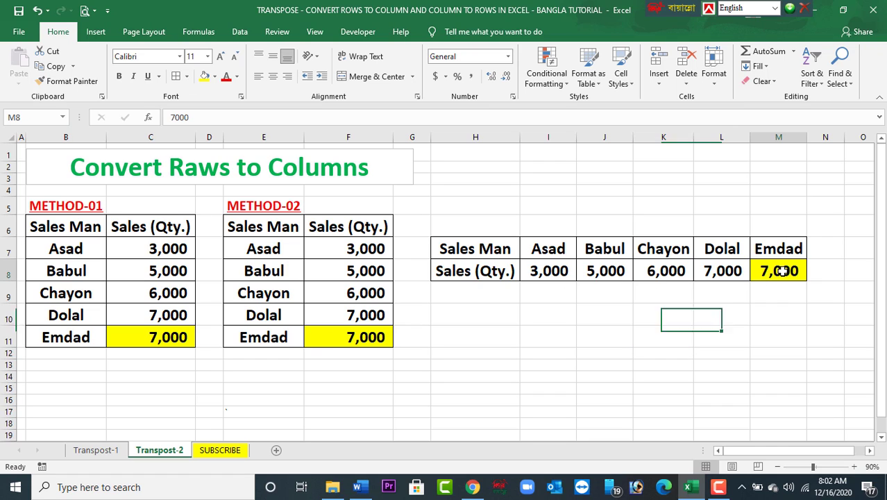
click(149, 338)
click(324, 336)
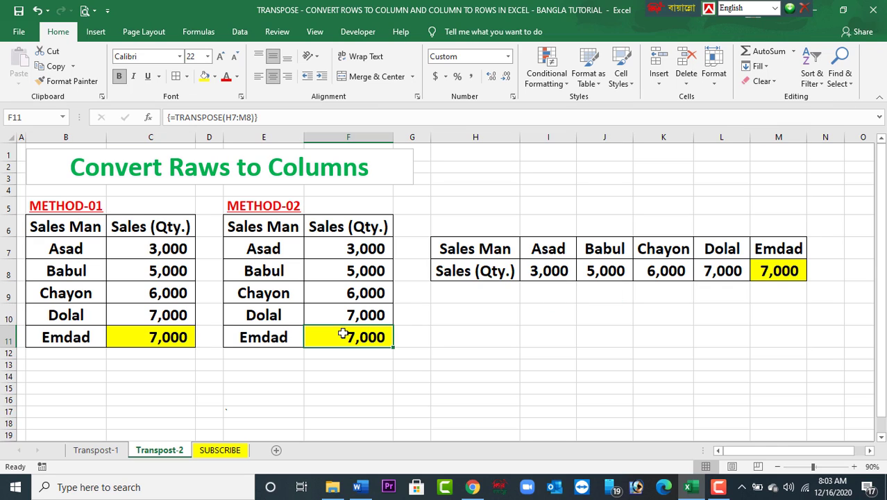
click(769, 268)
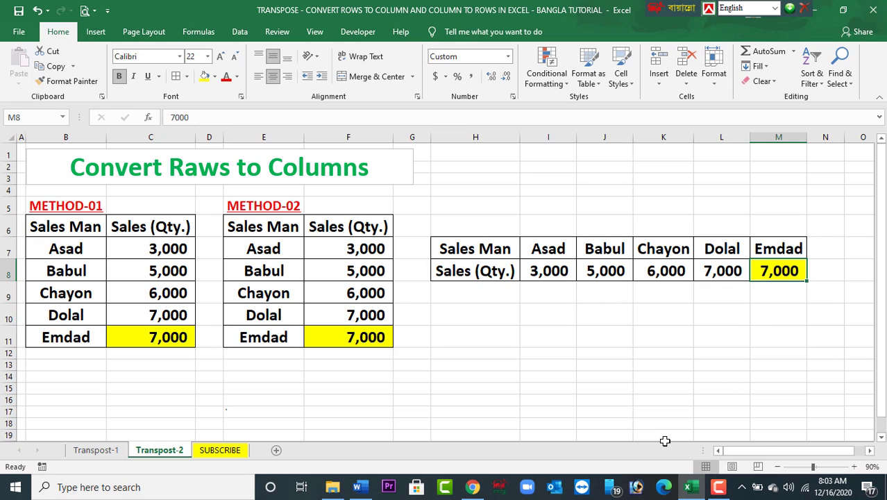
text(2000)
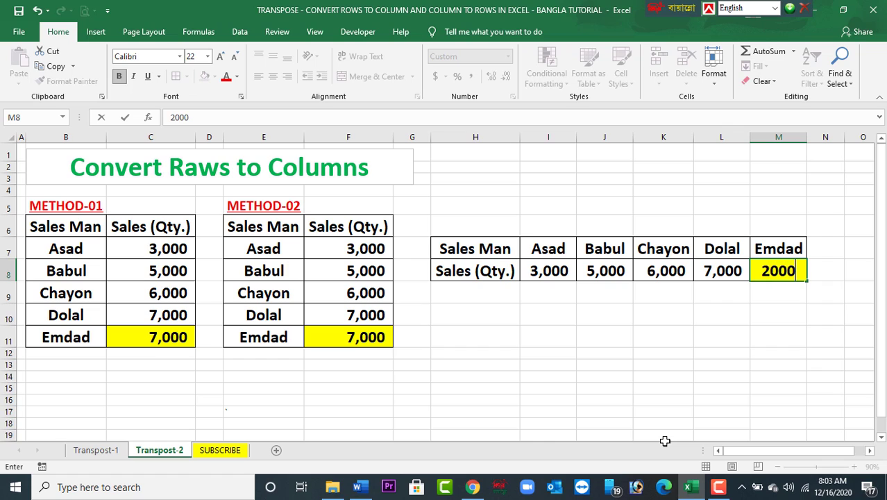
key(Return)
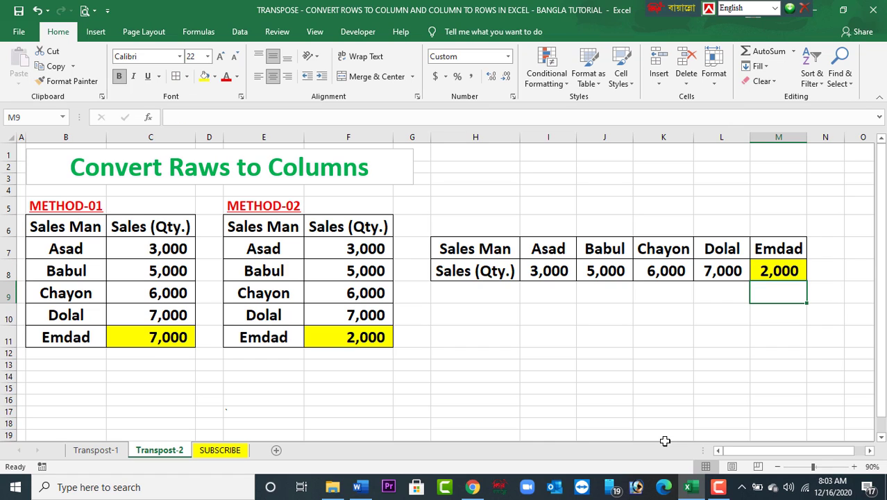